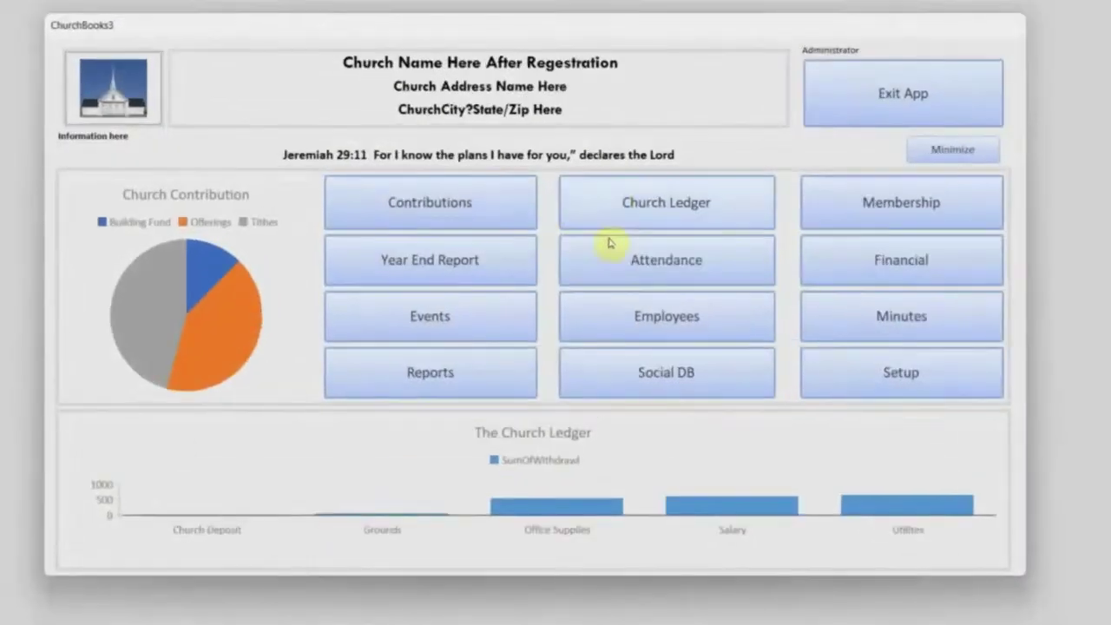
Open the Church Ledger and enter the administrator password to reach January 2024
left_click(647, 256)
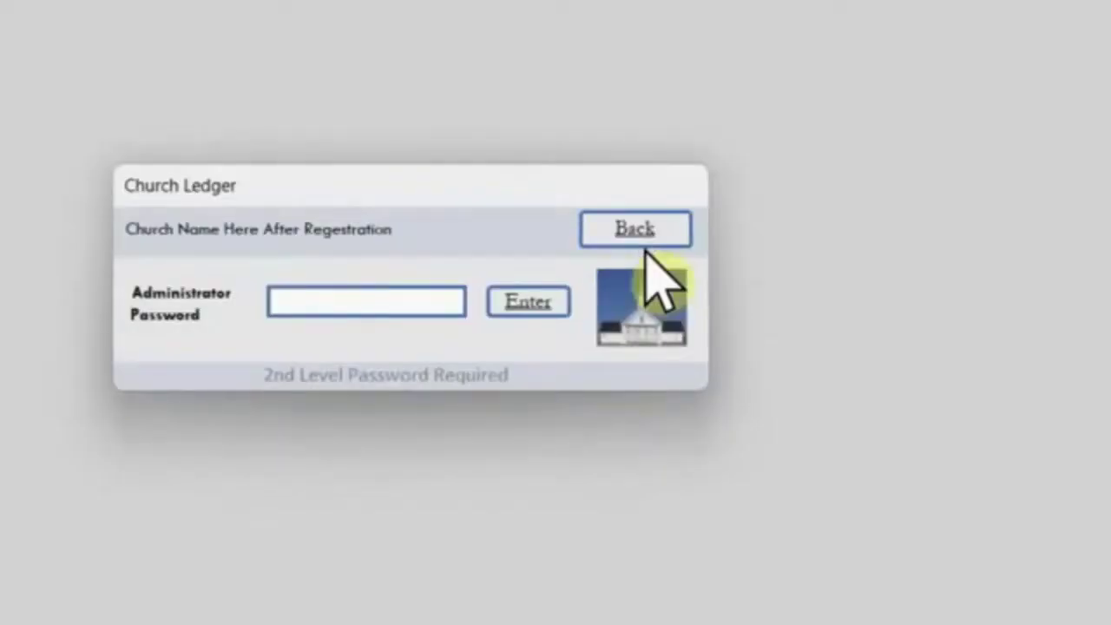
left_click(390, 300)
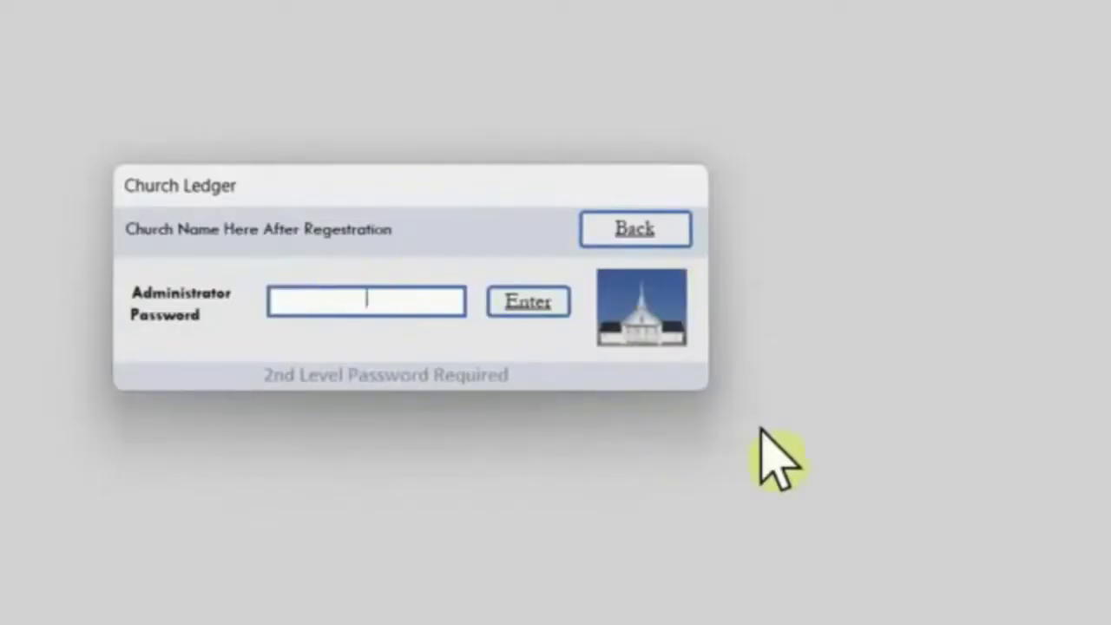
type("****")
type("*")
type("*")
type("**")
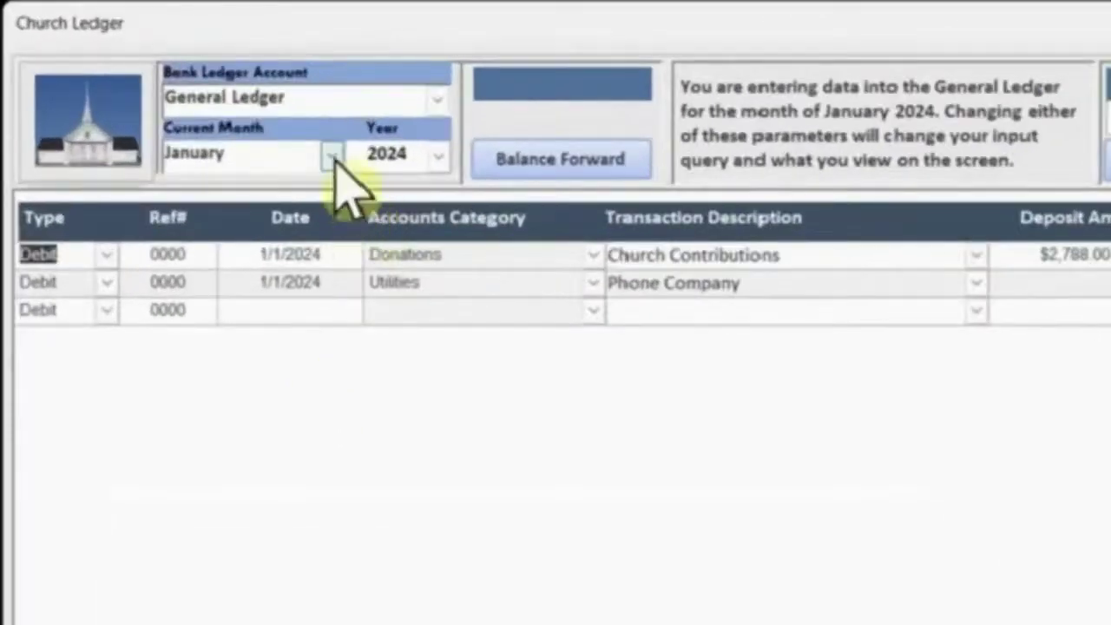
Check the Current Month list, then open the General Ledger's Balance Forward entries for 2024
left_click(228, 96)
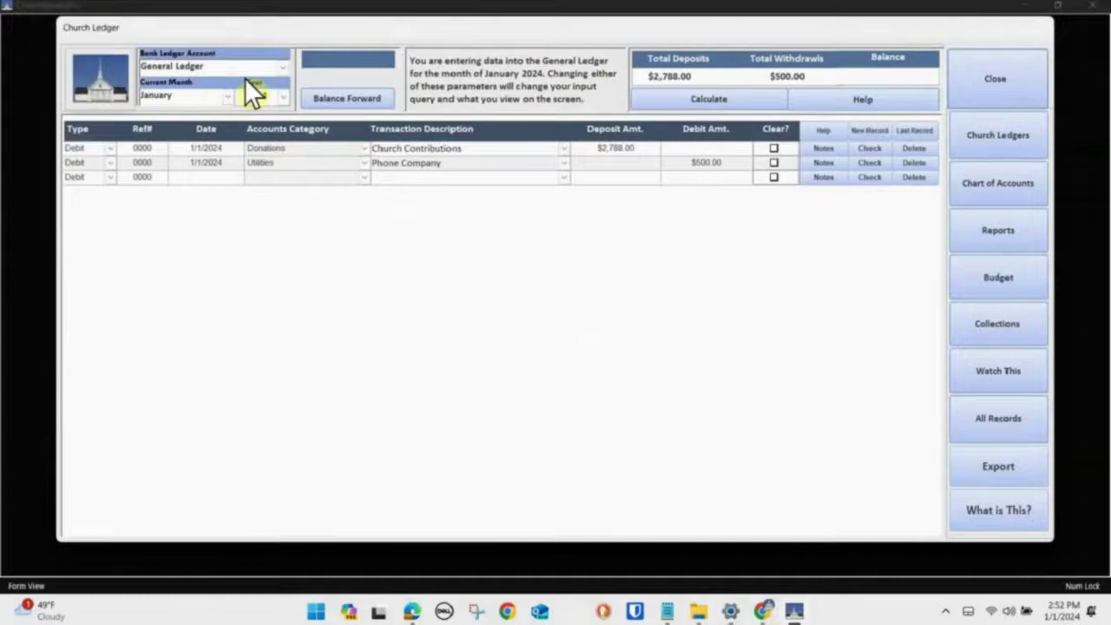
left_click(345, 100)
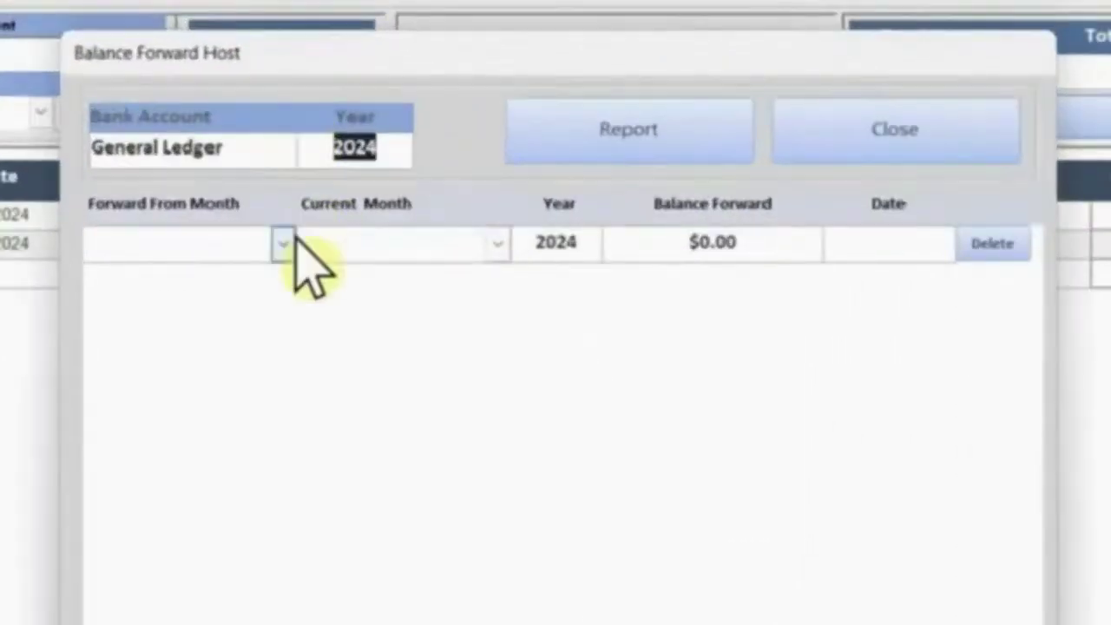
Set the carry-forward months: from December into January
left_click(287, 243)
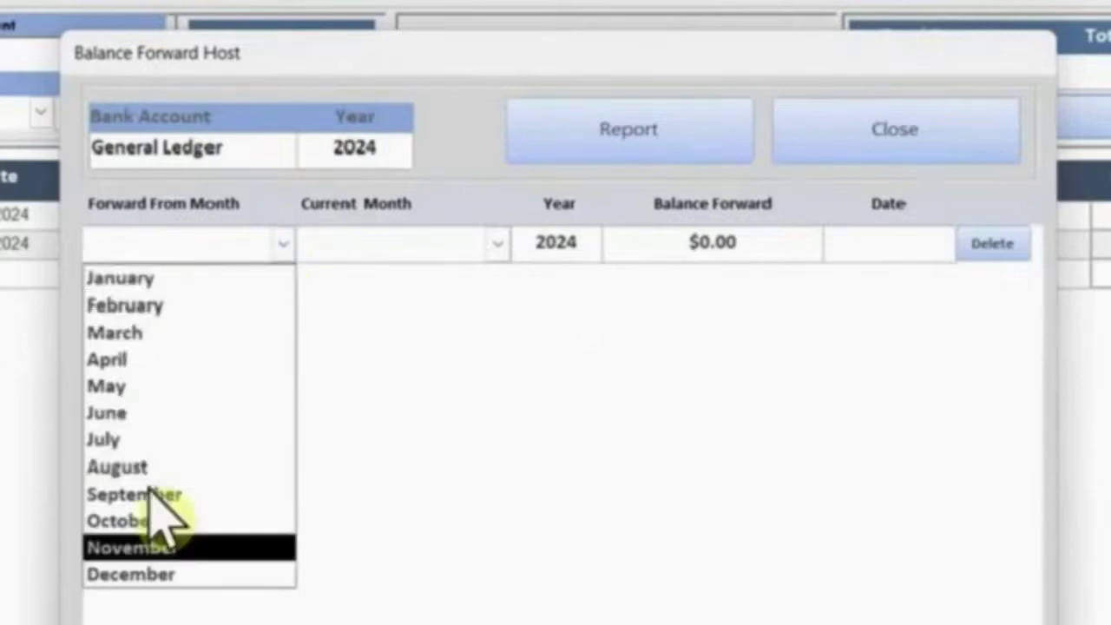
left_click(139, 574)
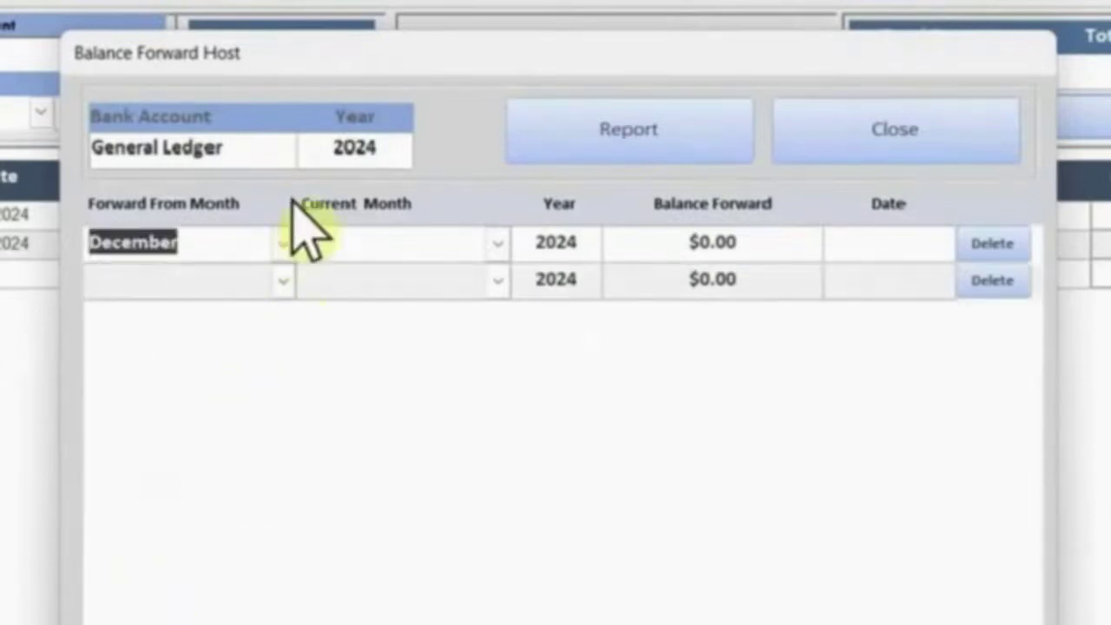
left_click(497, 243)
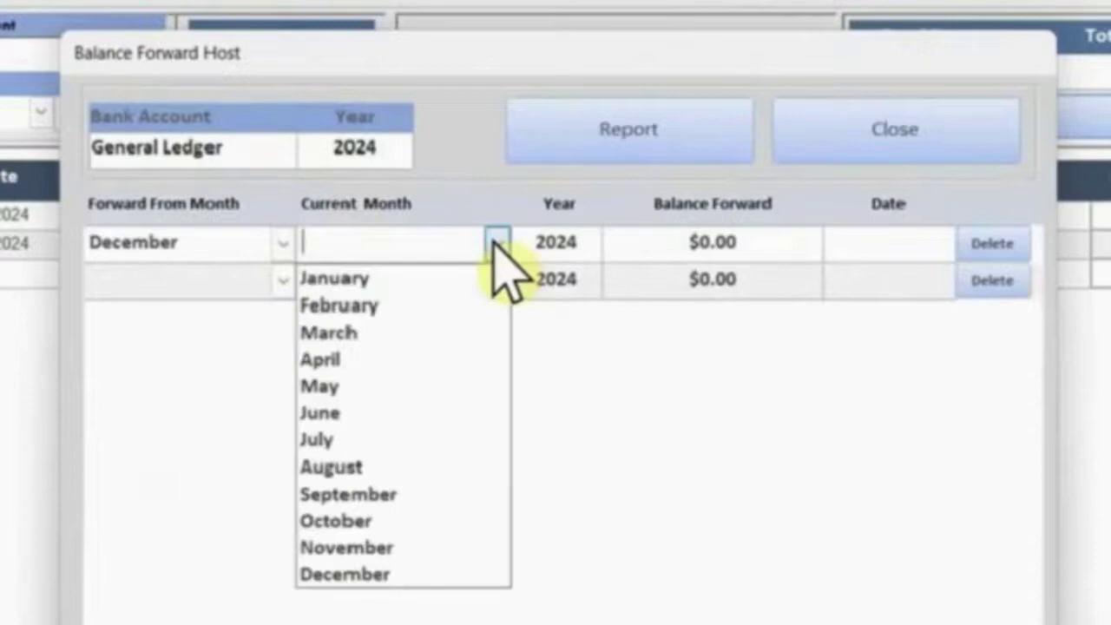
left_click(386, 279)
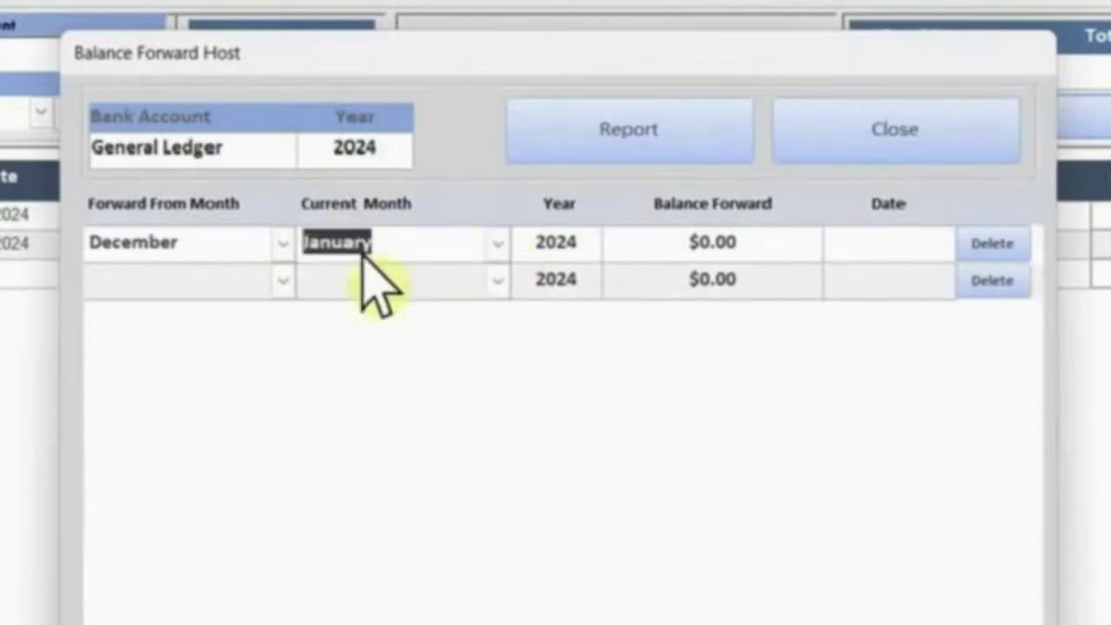
left_click(360, 143)
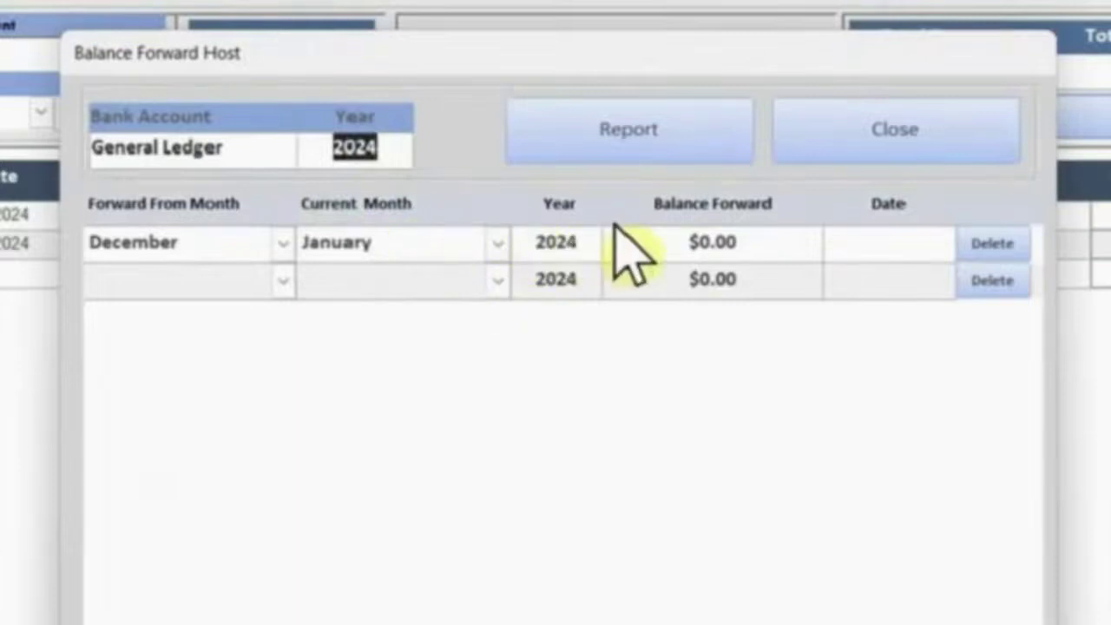
Enter 15000 as the balance forward and date it 1/1/2024
left_click_drag(627, 241, 794, 248)
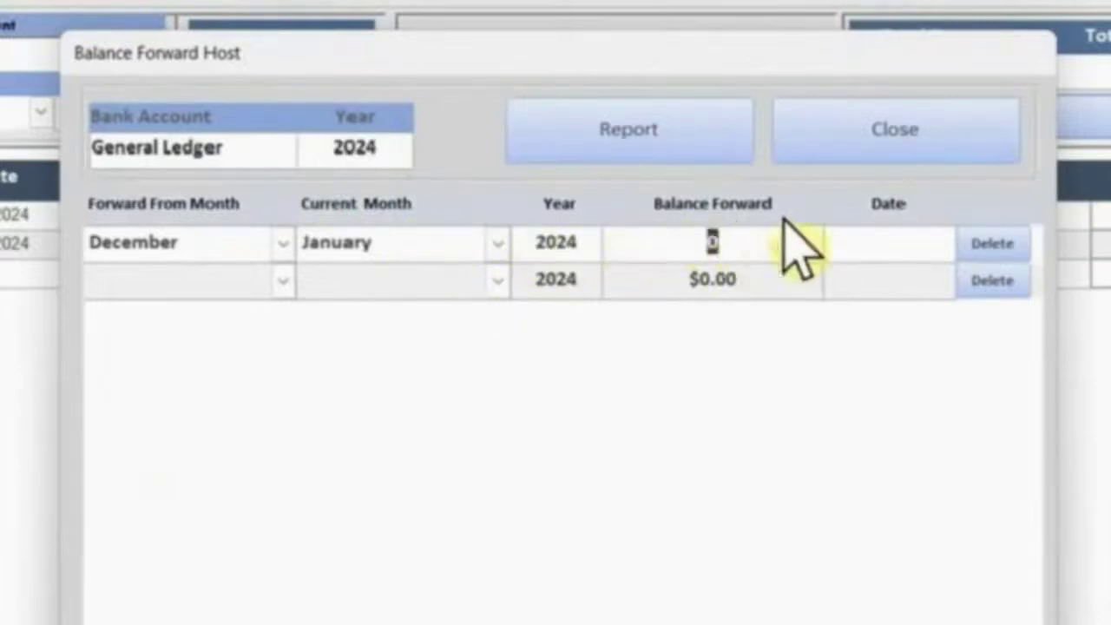
type("150")
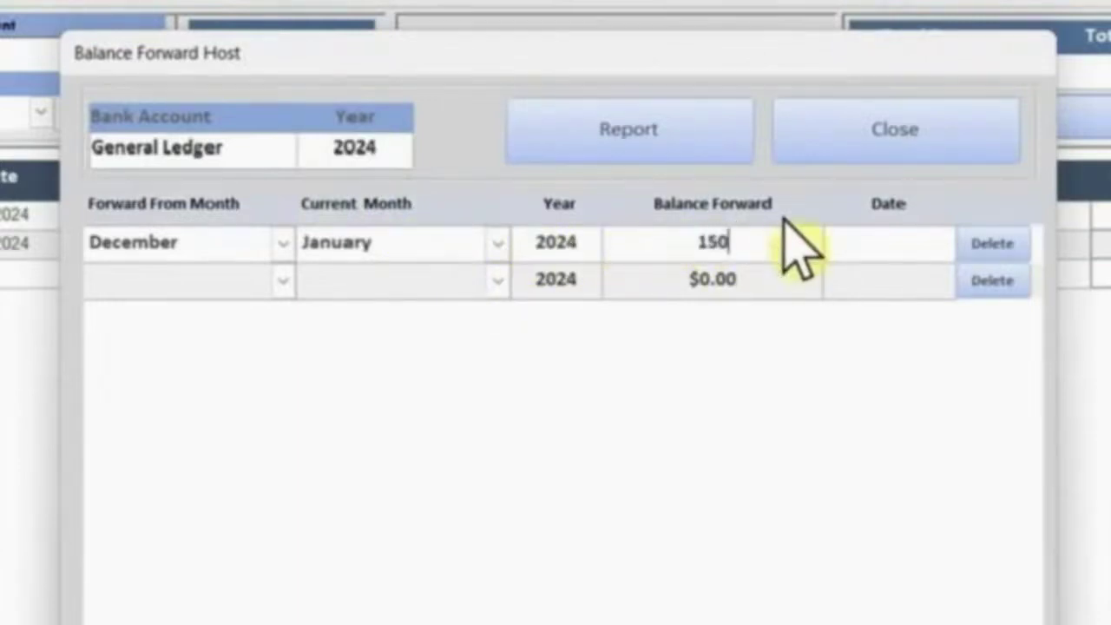
type("00")
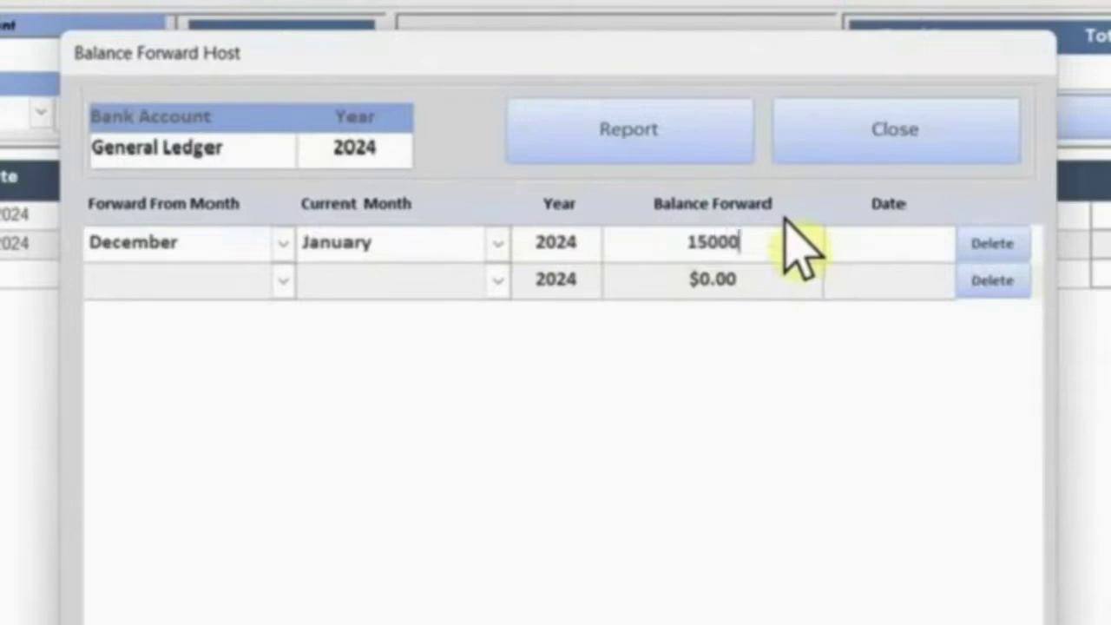
left_click(868, 242)
left_click(973, 235)
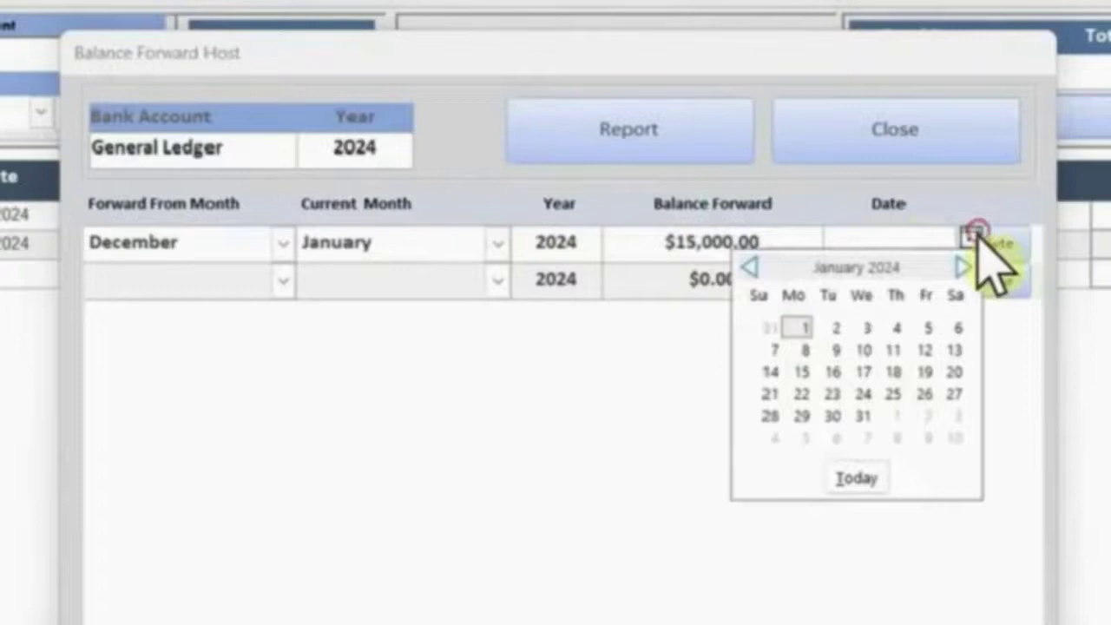
left_click(799, 332)
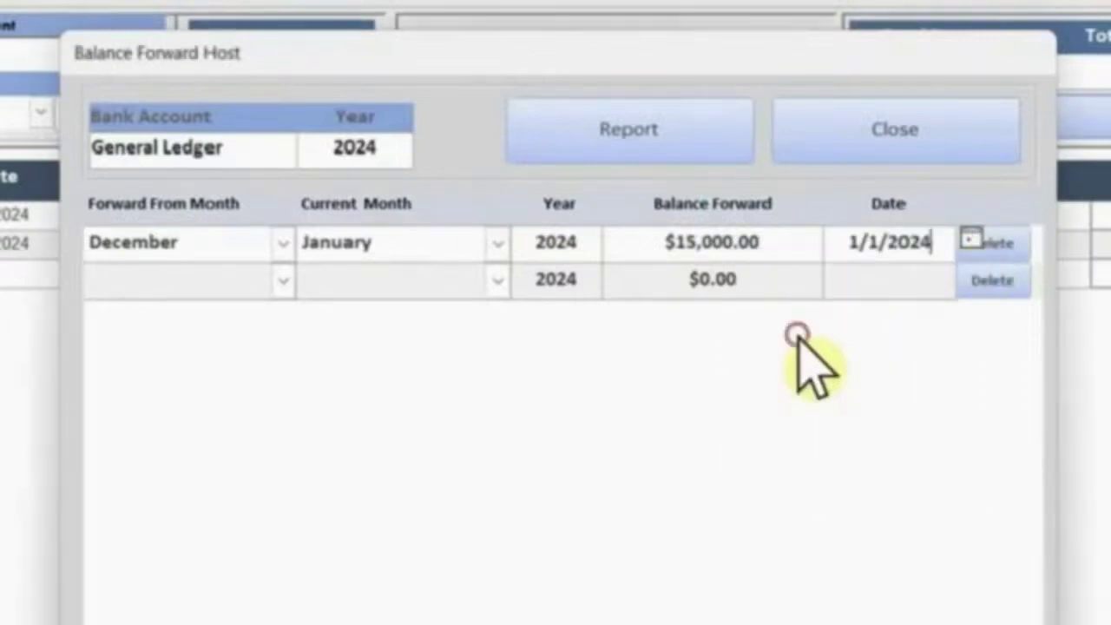
left_click(367, 283)
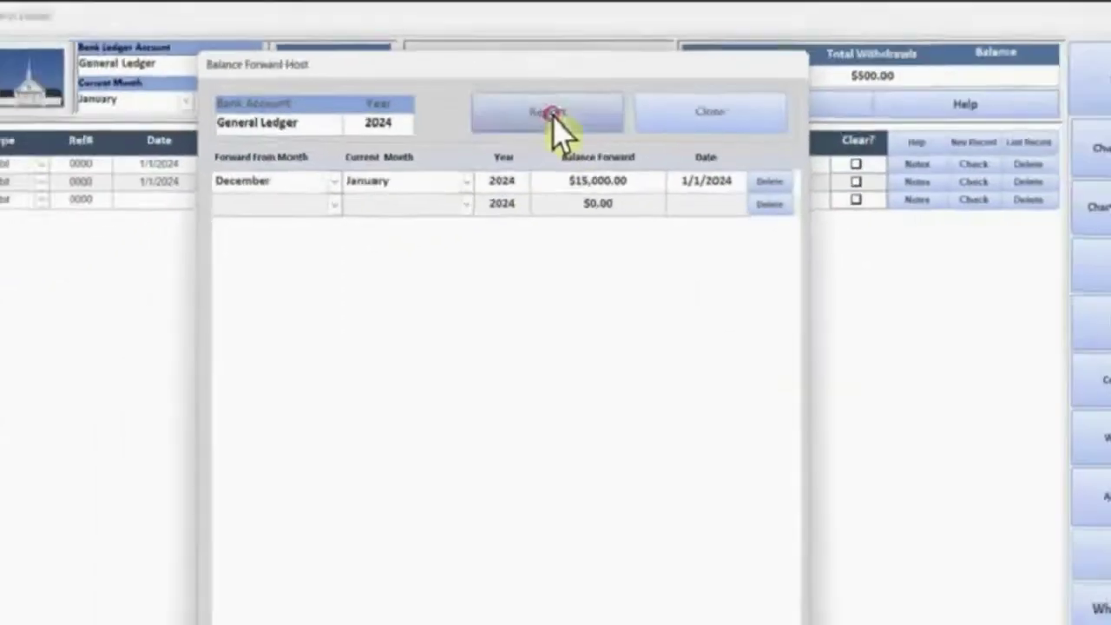
Preview the report showing December→January at $15,000.00, then close it and the Balance Forward form
left_click(526, 108)
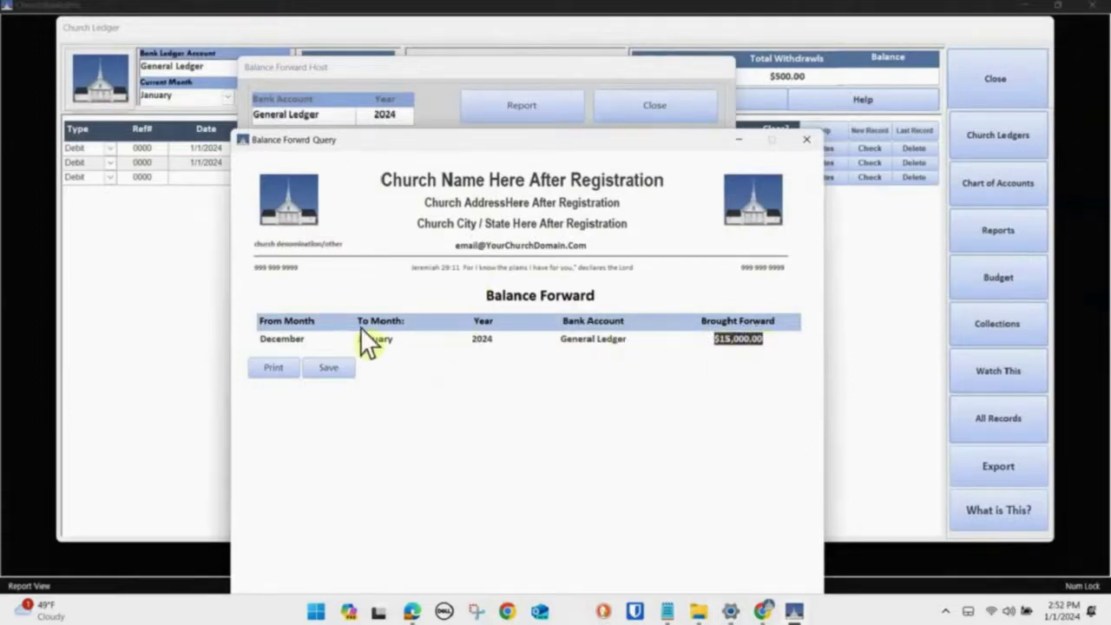
left_click(806, 139)
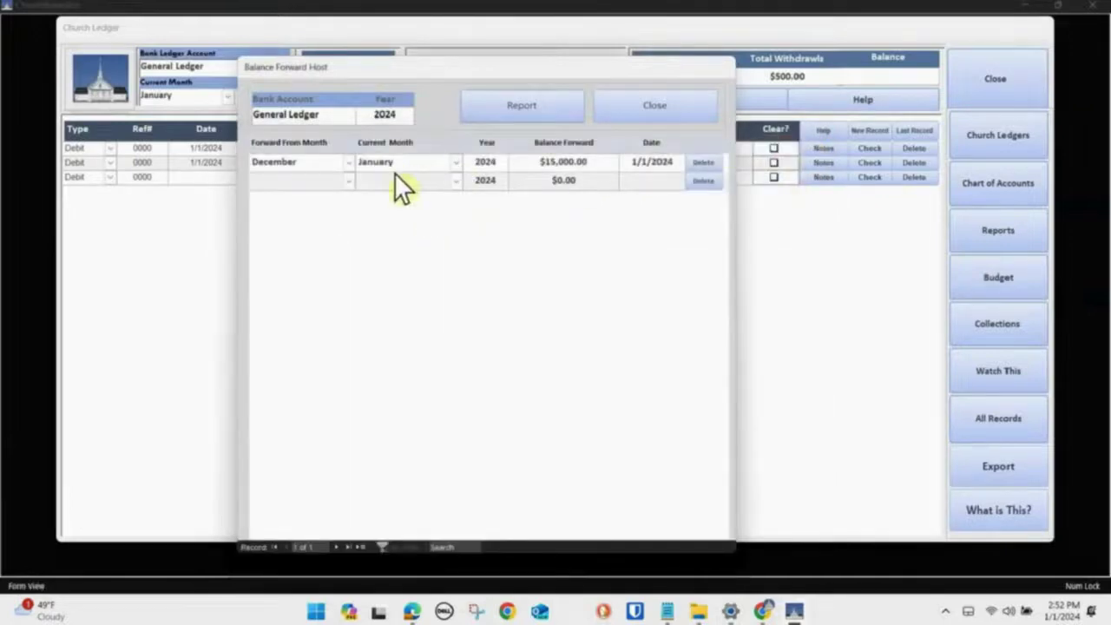
left_click(641, 103)
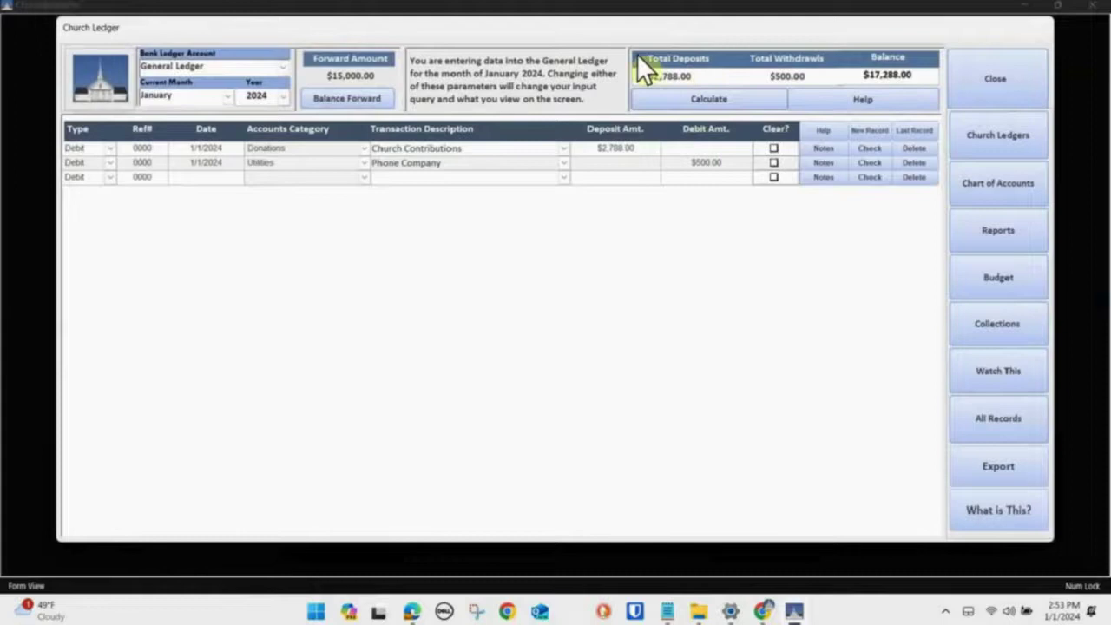
Recalculate January: $2,788.00 deposits, $500.00 withdrawals, $17,288.00 balance
key("Tab")
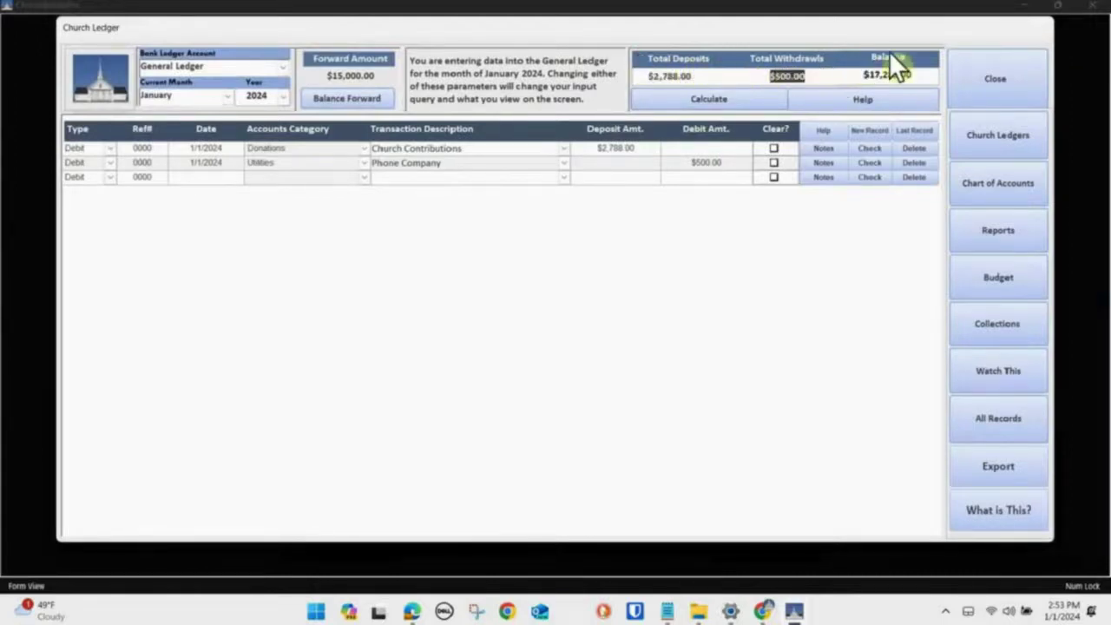
left_click(886, 74)
left_click(719, 100)
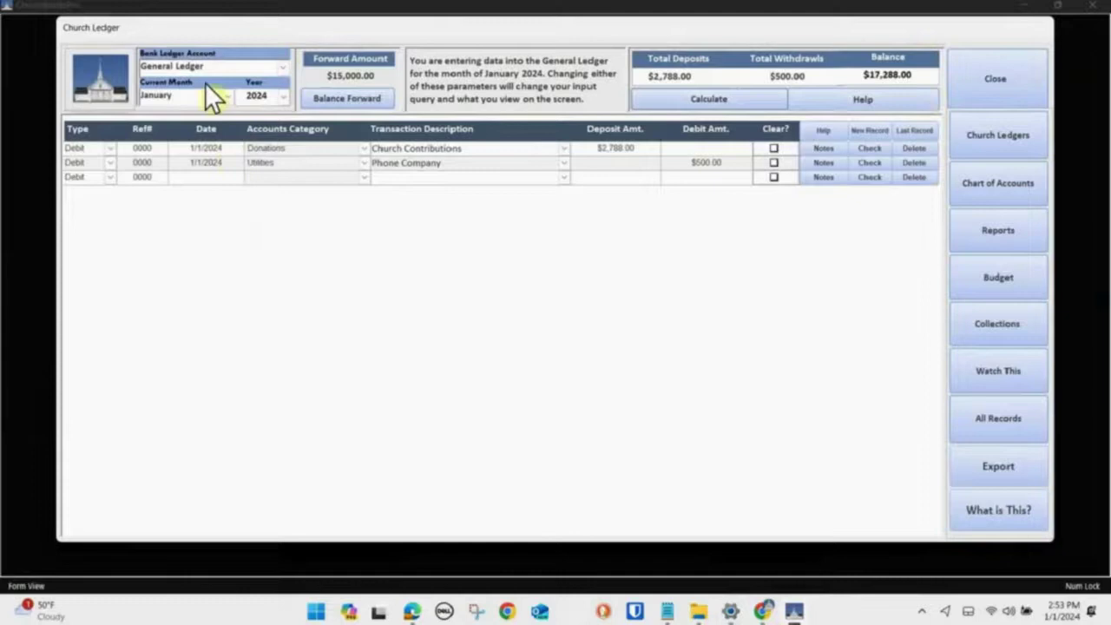
Select February as the Current Month and confirm the Year field shows 2024
left_click(225, 96)
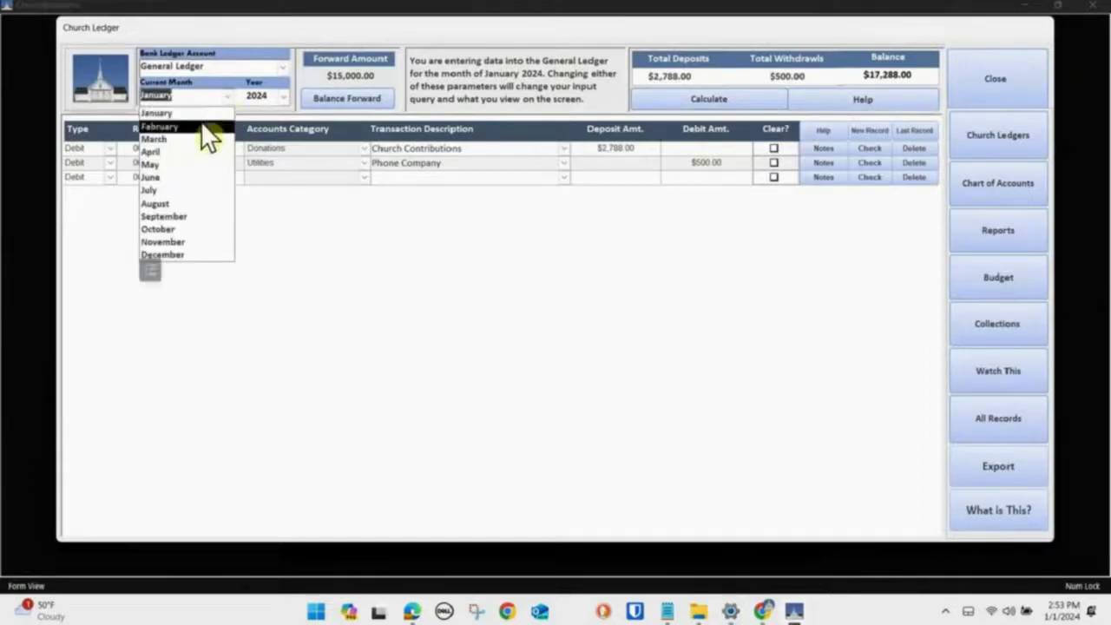
left_click(199, 126)
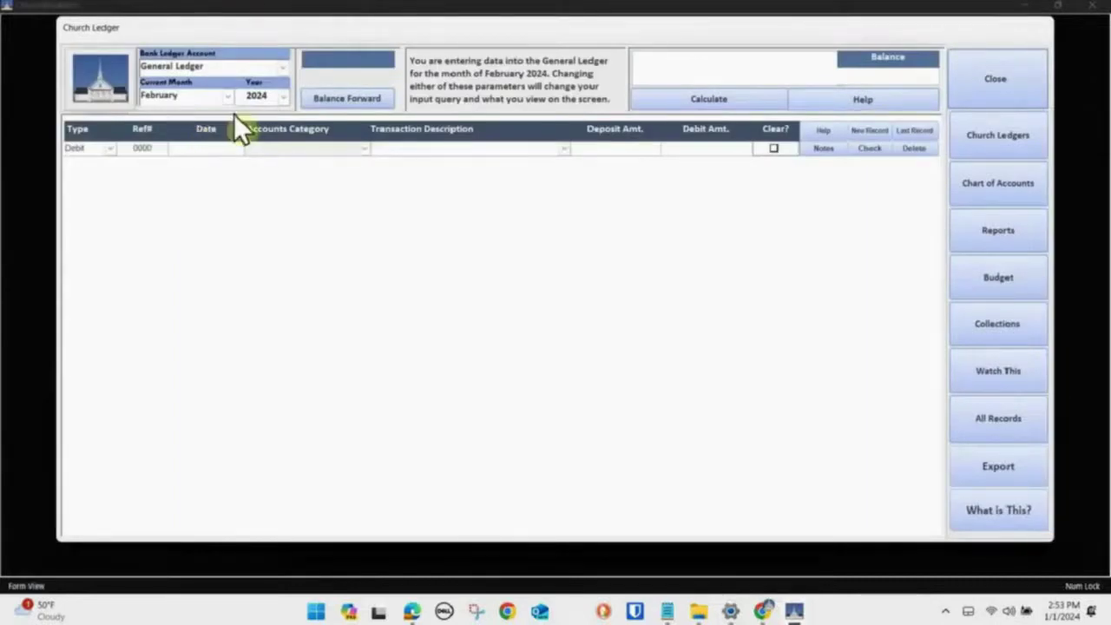
left_click(136, 79)
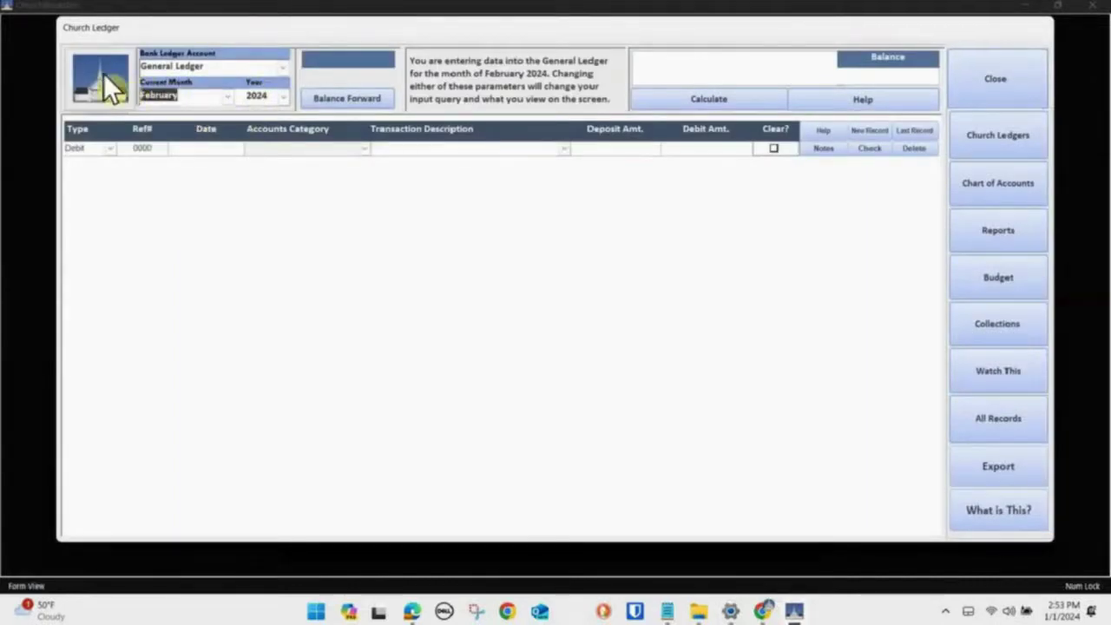
left_click(247, 82)
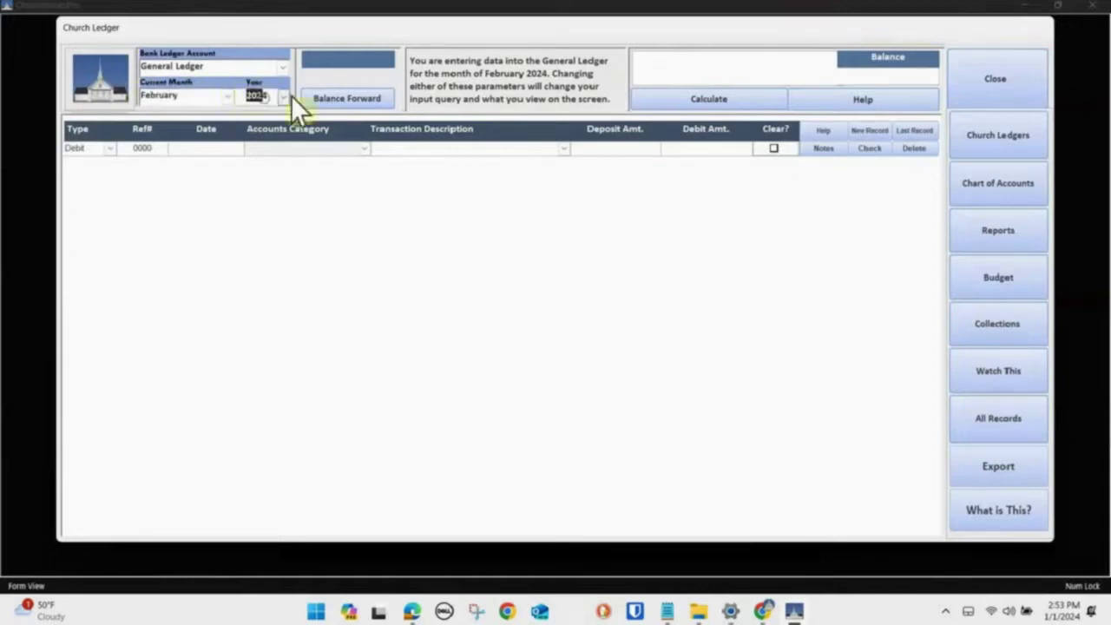
Reopen Balance Forward and set up a second row carrying January into February
left_click(347, 100)
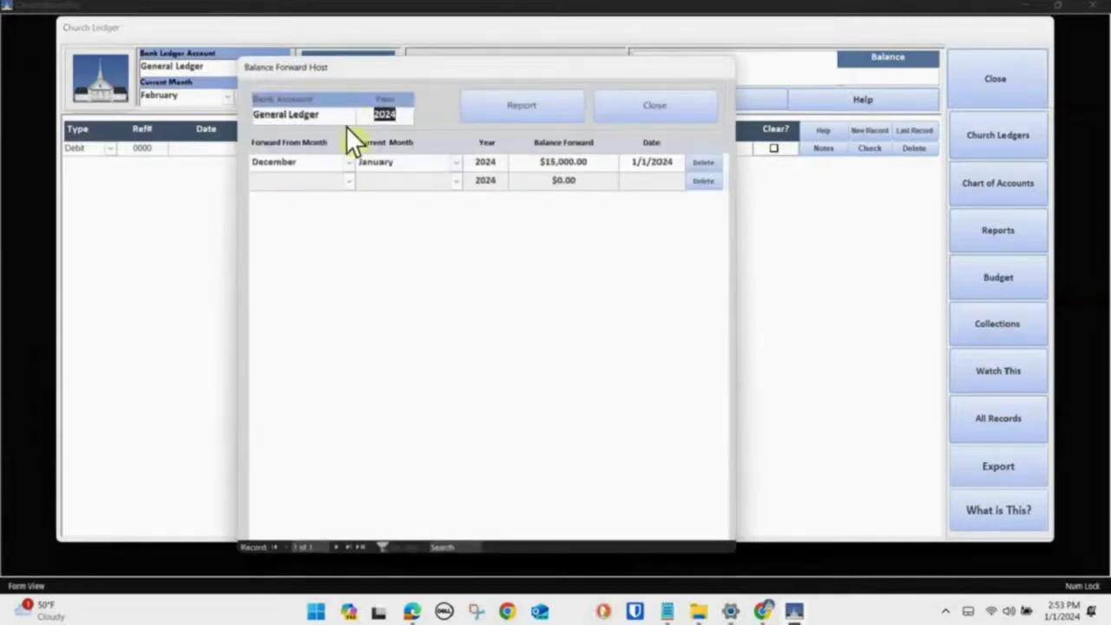
left_click(349, 181)
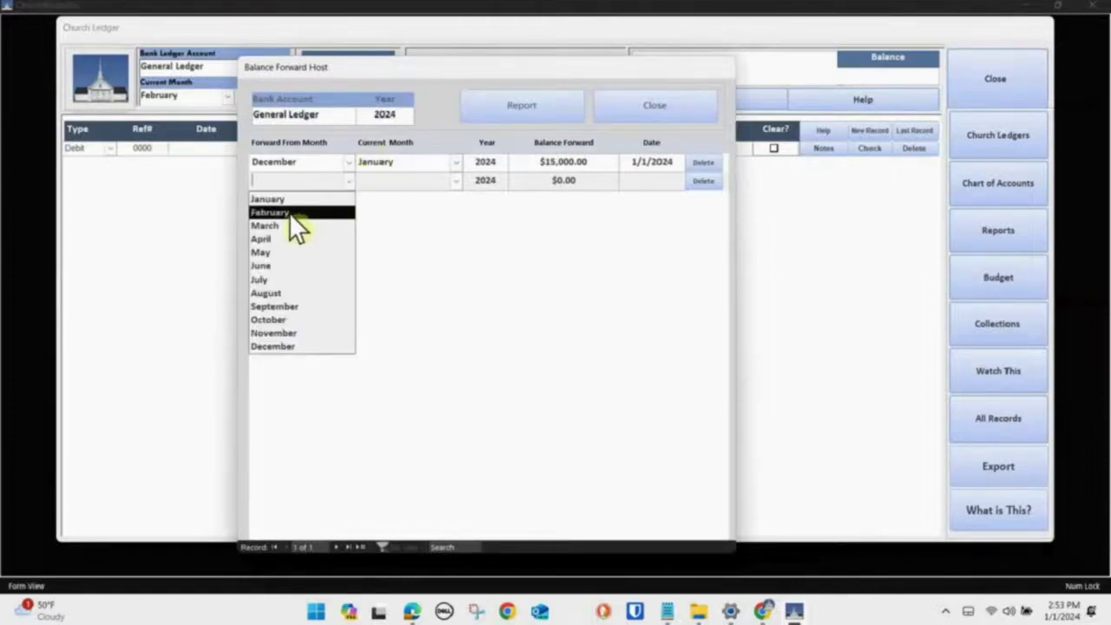
type("j")
left_click(270, 198)
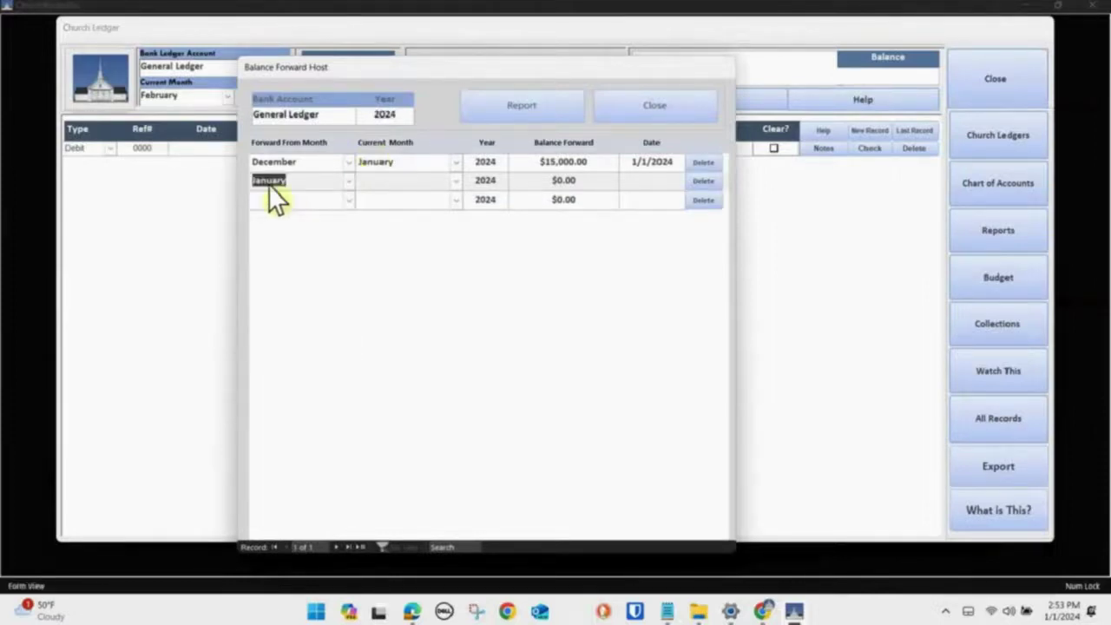
left_click(457, 180)
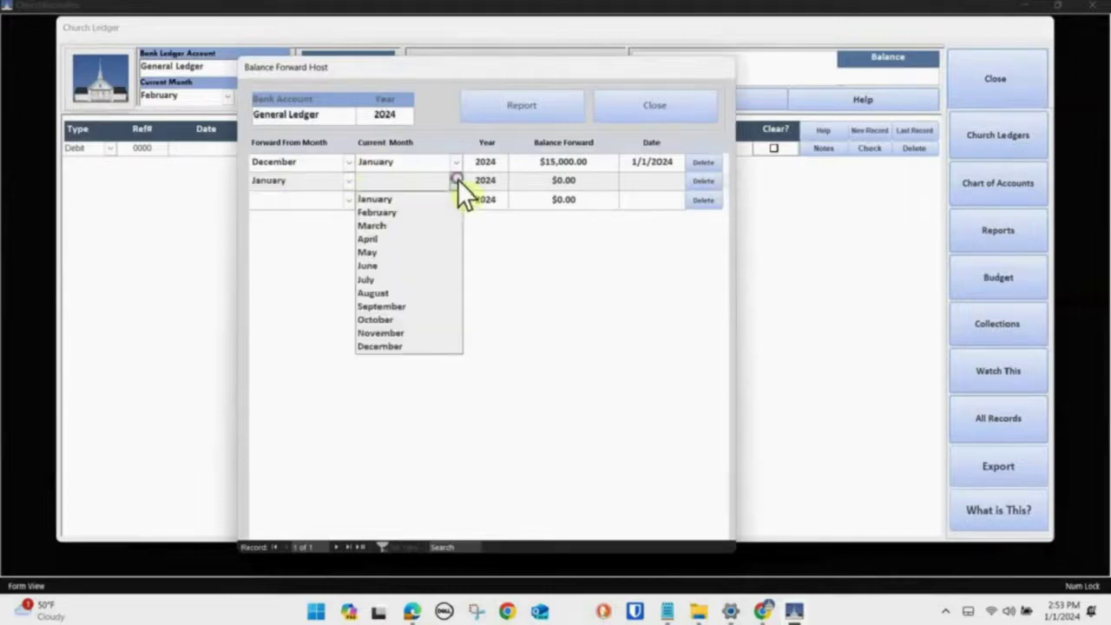
left_click(385, 212)
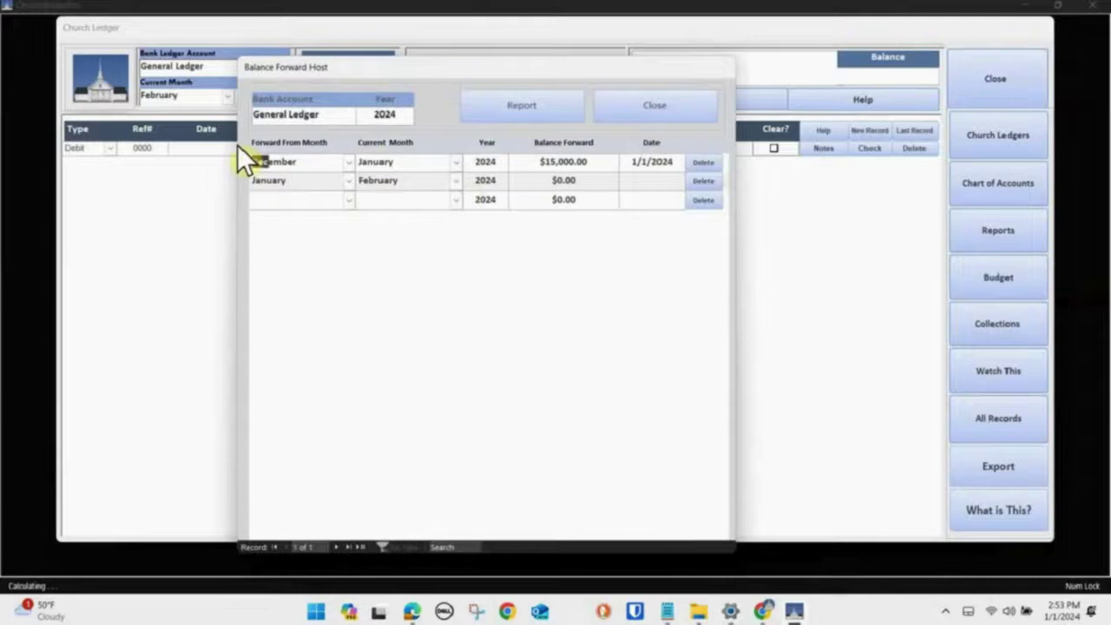
left_click(356, 160)
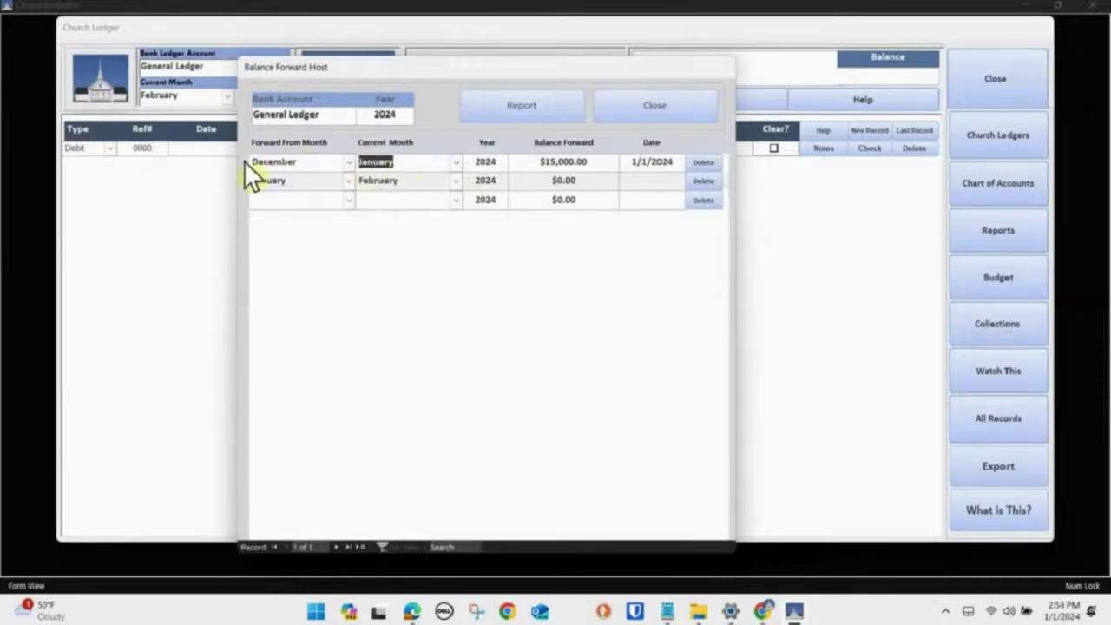
left_click(260, 180)
left_click(398, 181)
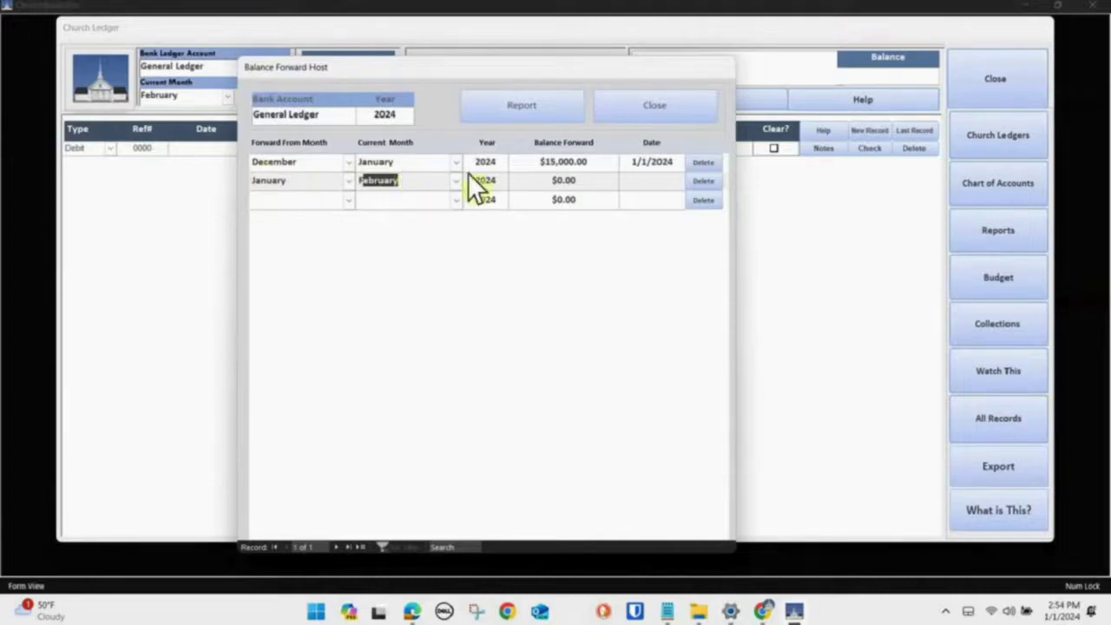
Give that row $17,000.00 dated 2/1/2024 and open the balance-forward report
left_click(548, 178)
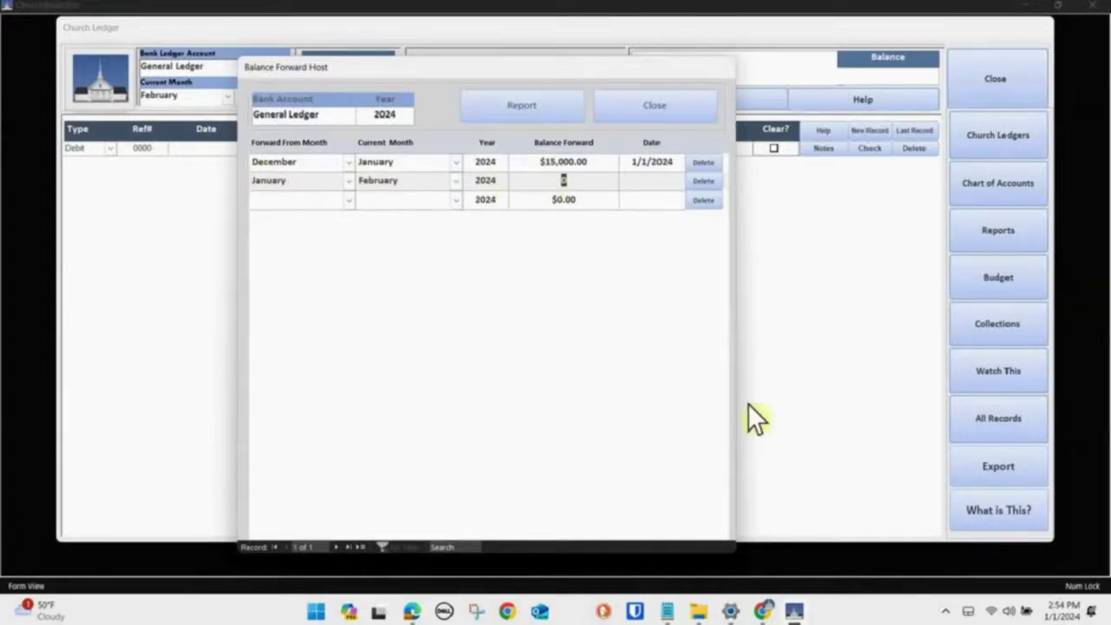
type("17")
type("000")
left_click(629, 164)
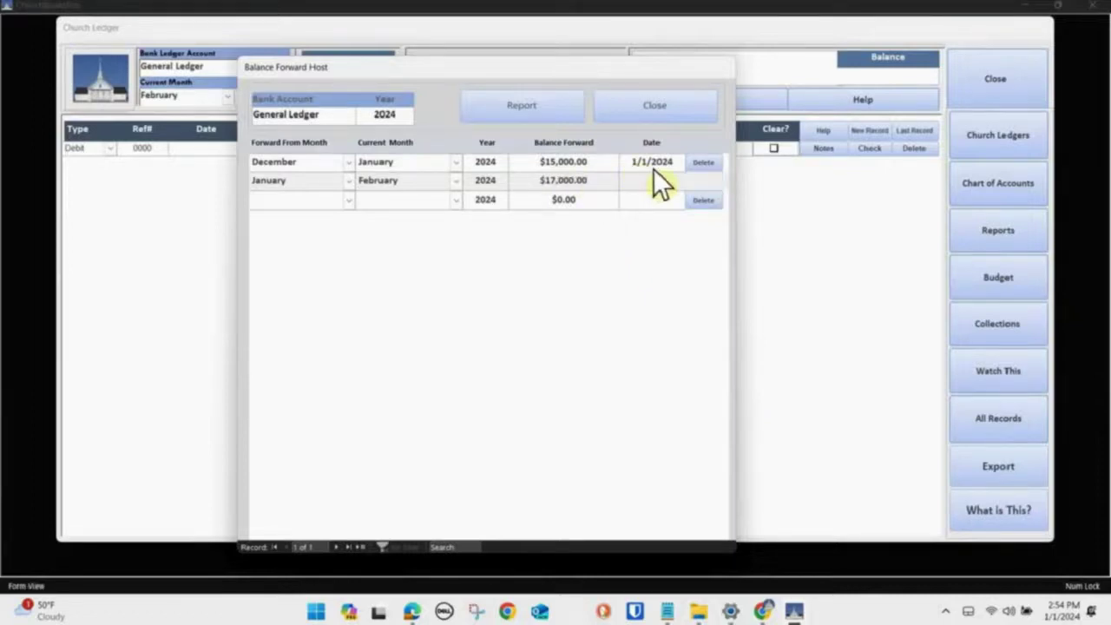
left_click(692, 179)
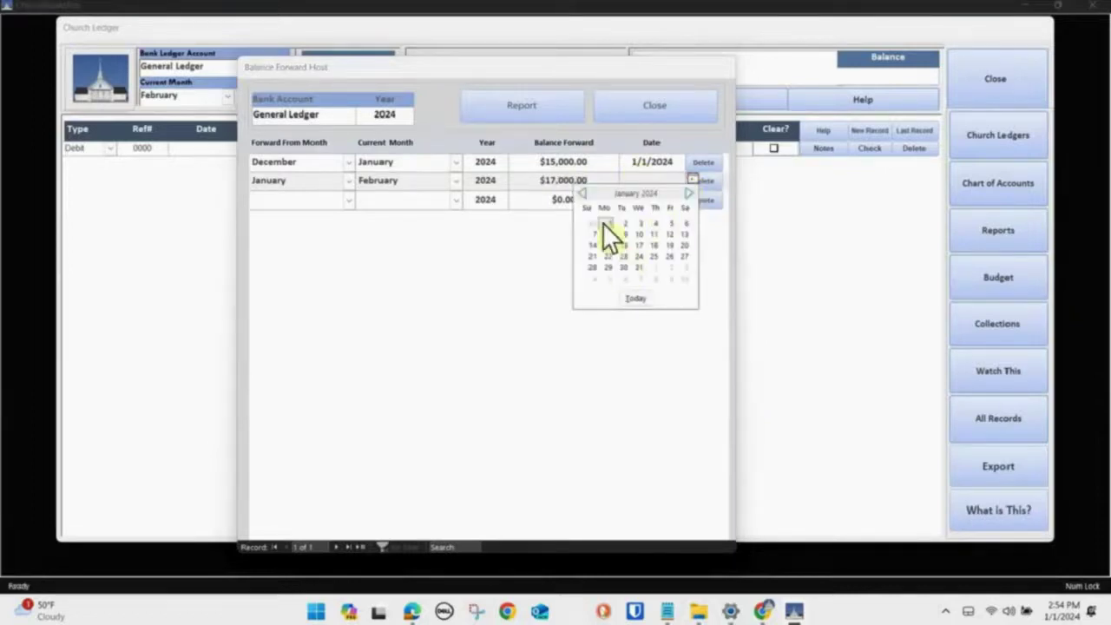
left_click(655, 267)
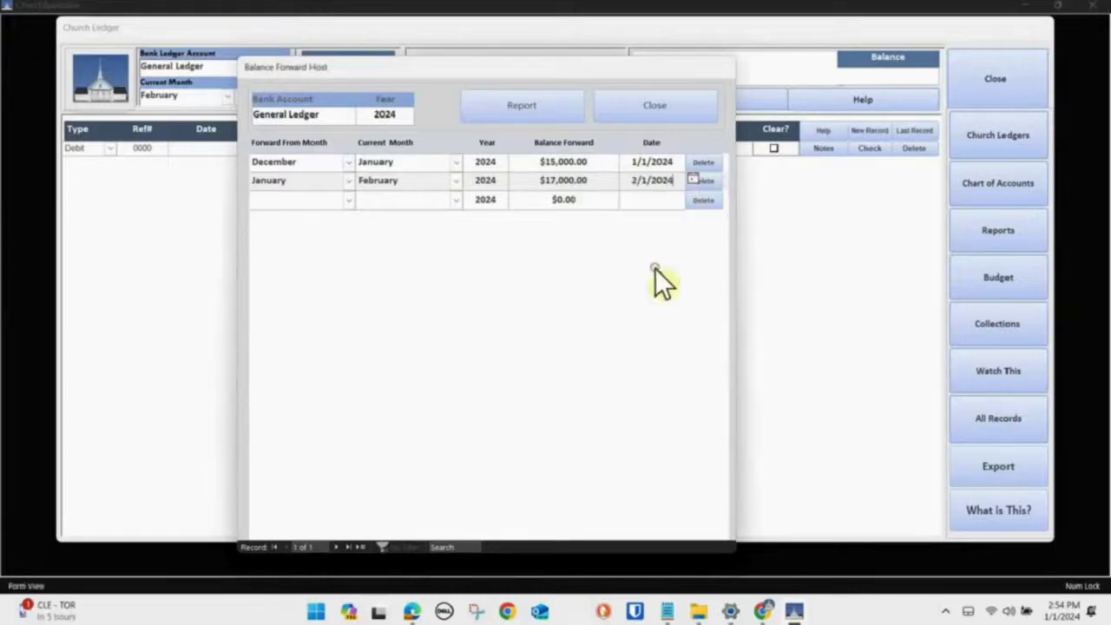
left_click(535, 180)
left_click(534, 109)
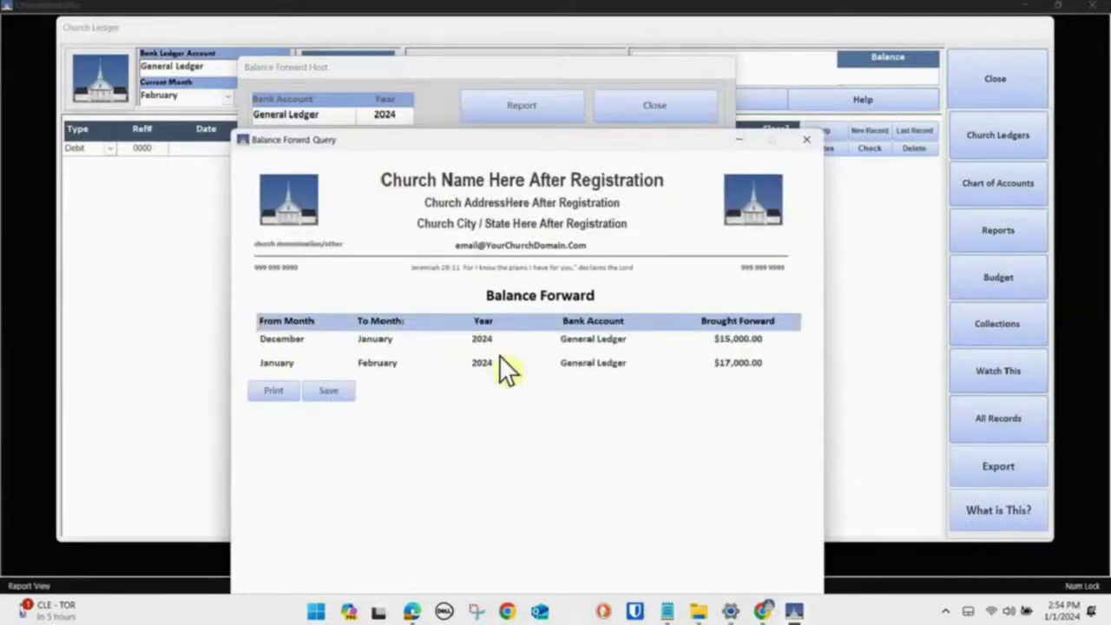
Note the $17,000.00 brought forward in the report, then close the report and Balance Forward form
left_click_drag(694, 352, 765, 349)
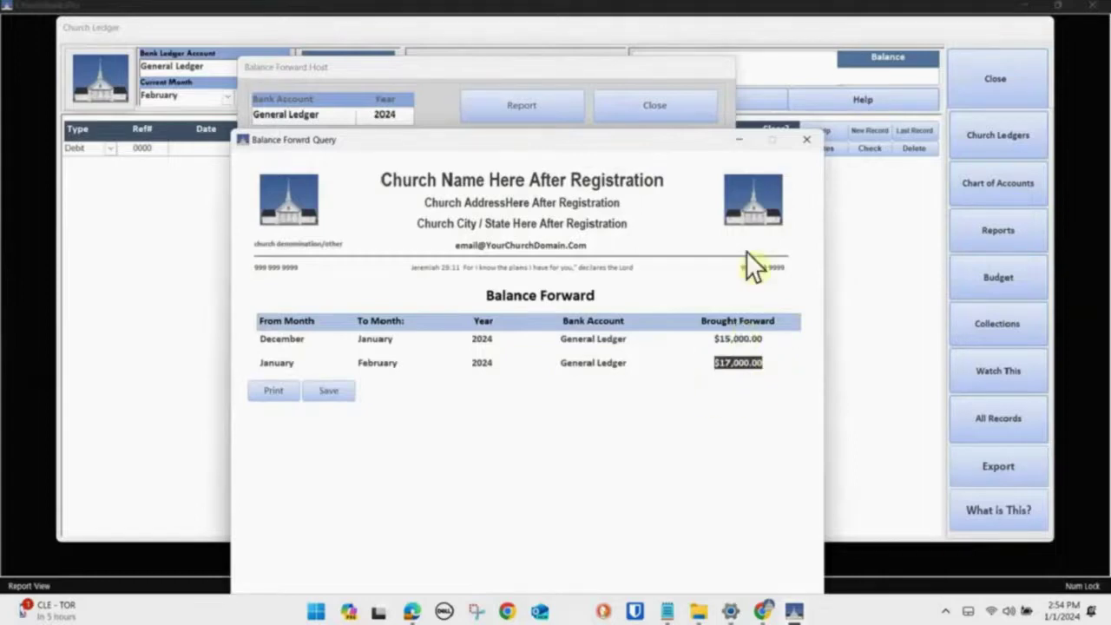
left_click(806, 139)
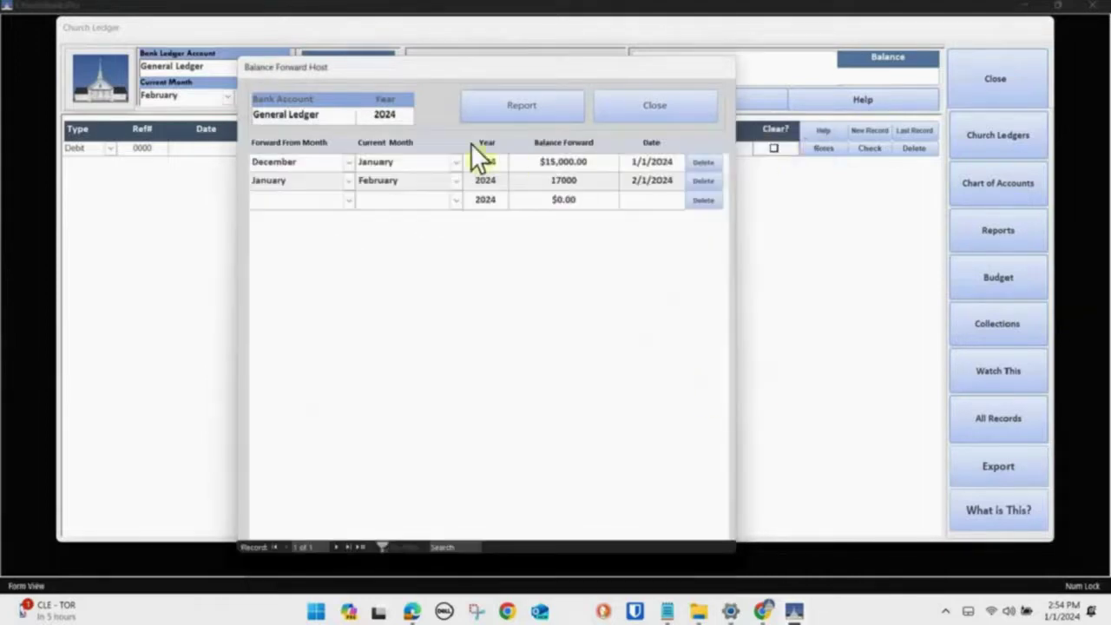
left_click(643, 102)
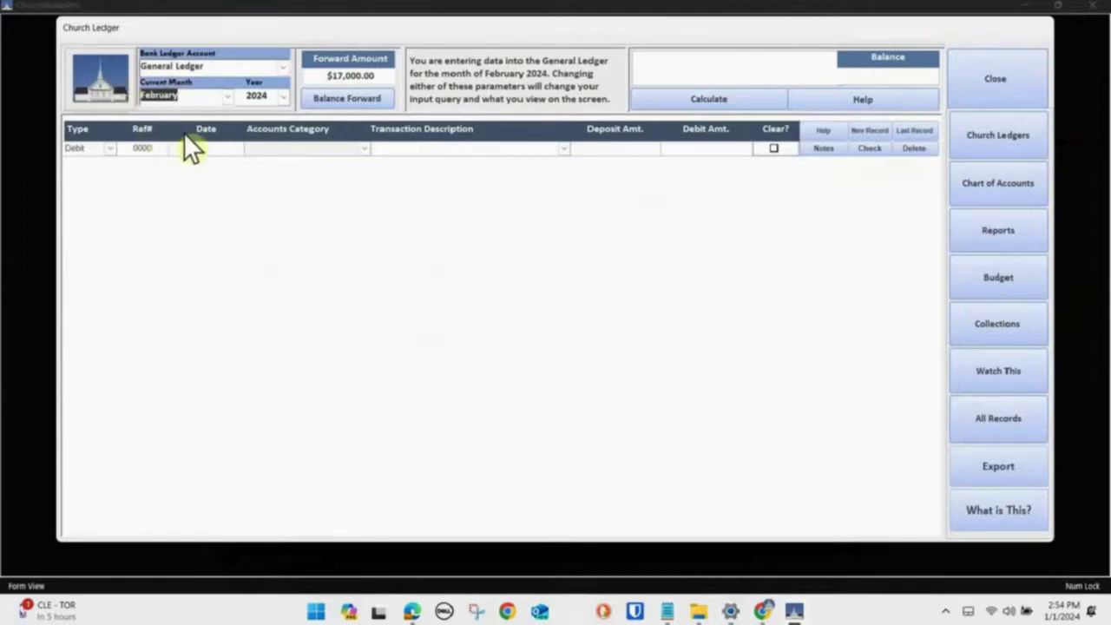
Recalculate February totals and date the first transaction 2/1/2024
left_click(318, 63)
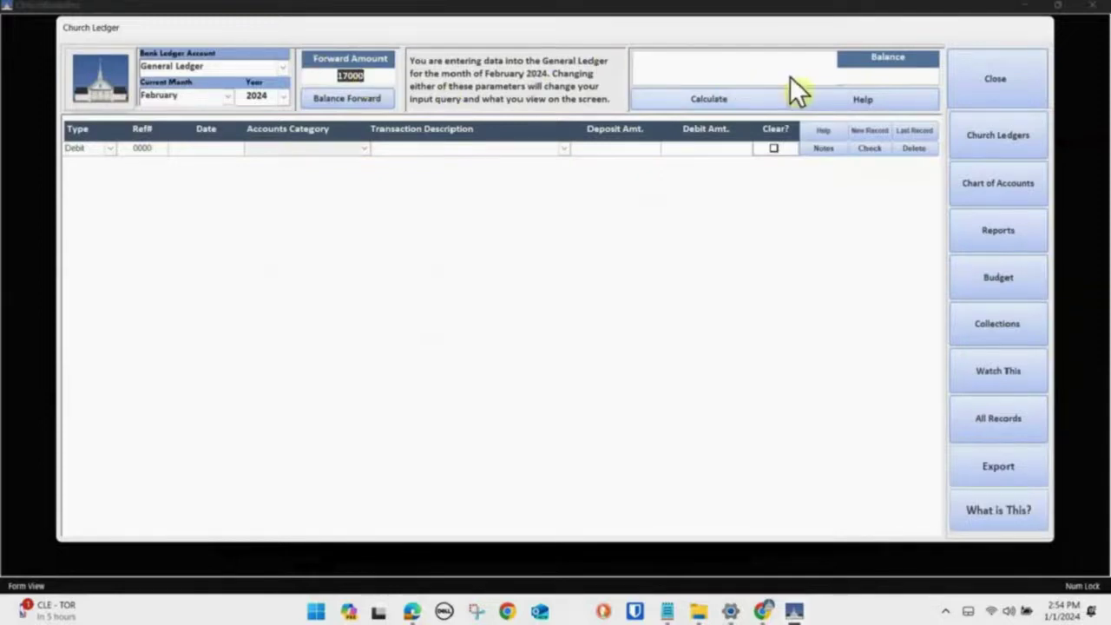
left_click(748, 98)
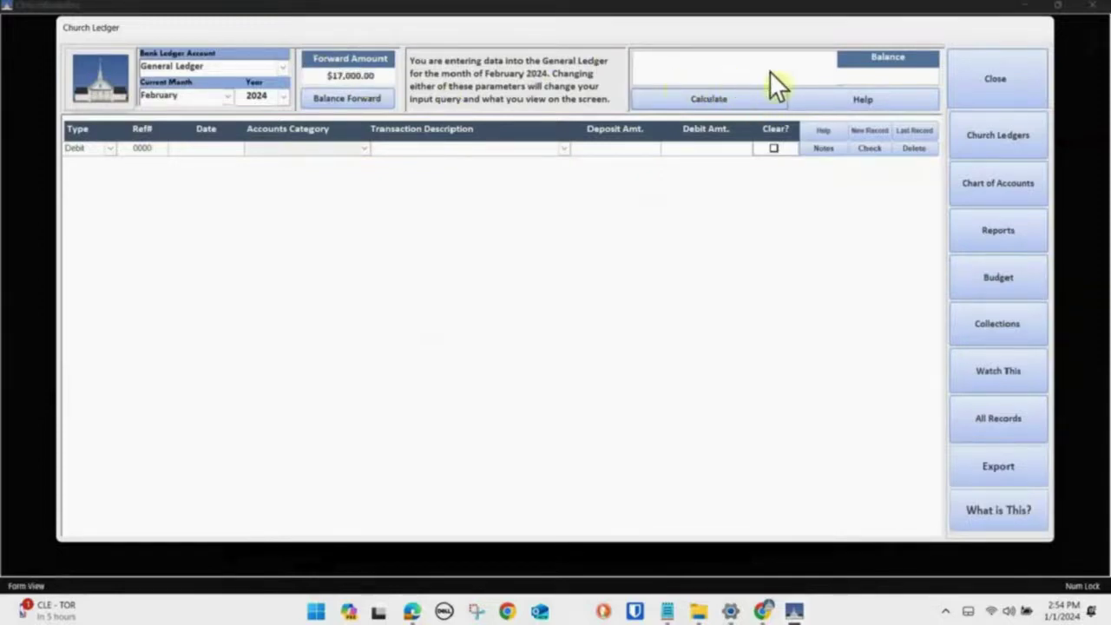
left_click(193, 147)
left_click(251, 149)
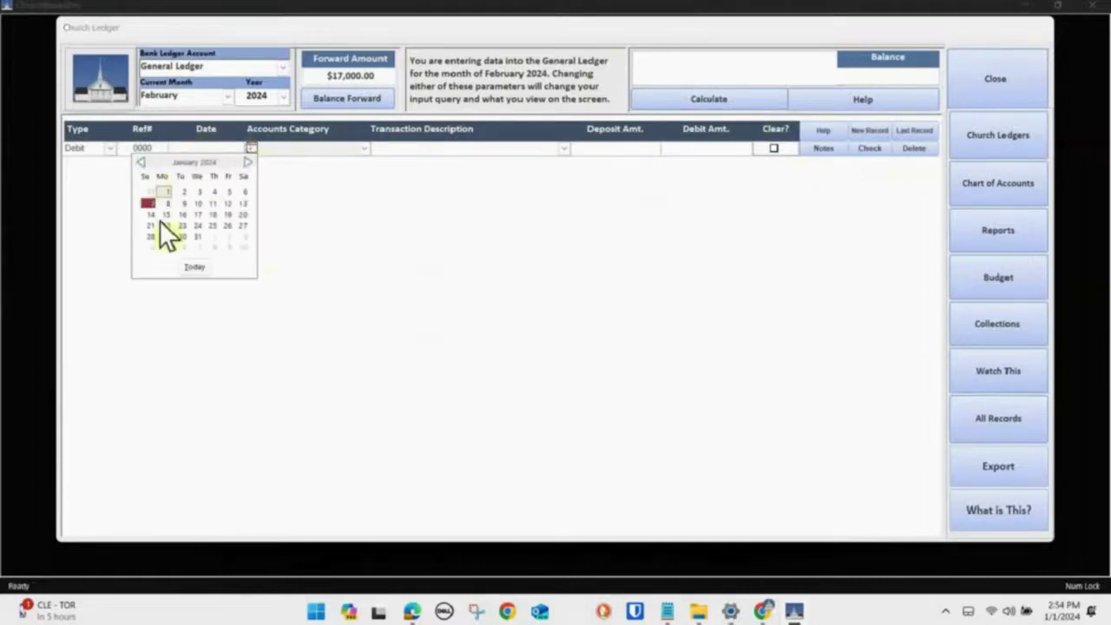
left_click(210, 238)
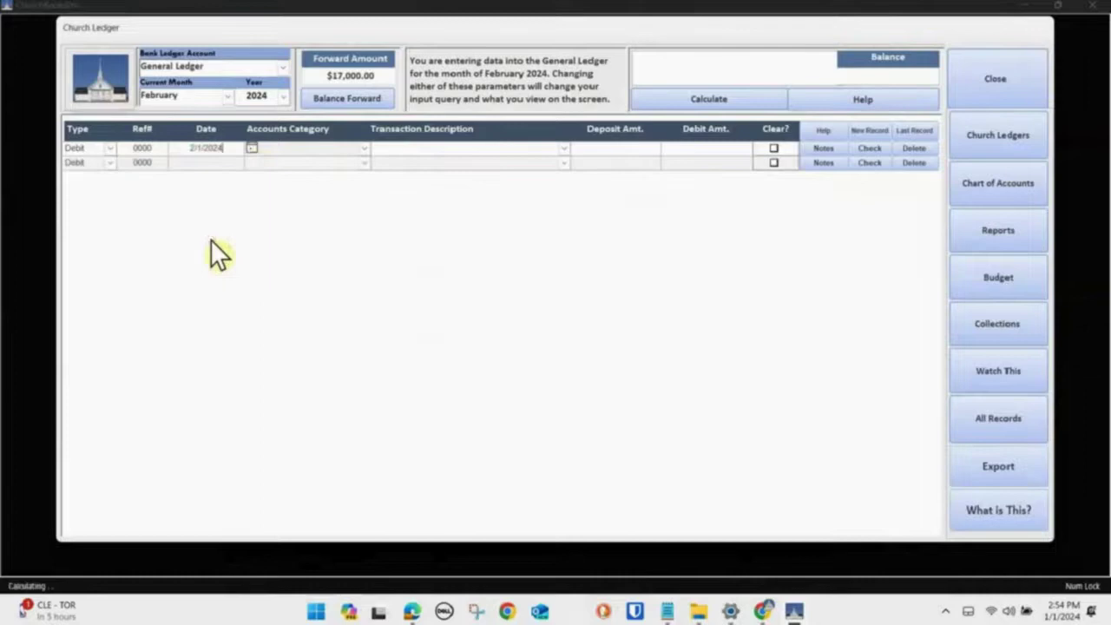
Make it a Donations / Church Contributions $5,000.00 deposit and recalculate totals
left_click(363, 148)
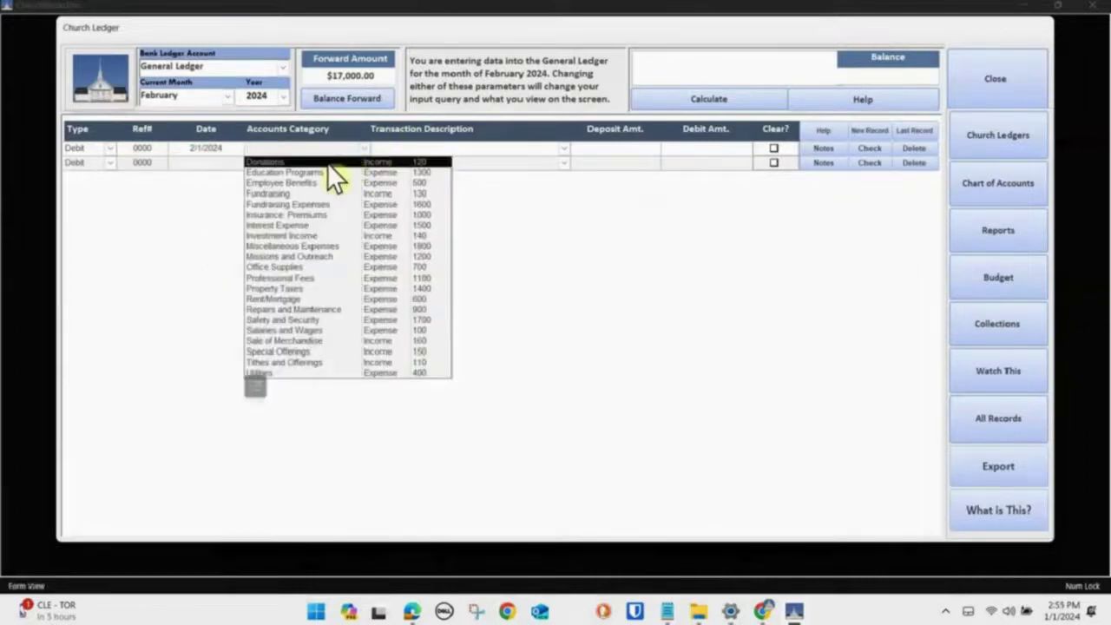
left_click(327, 162)
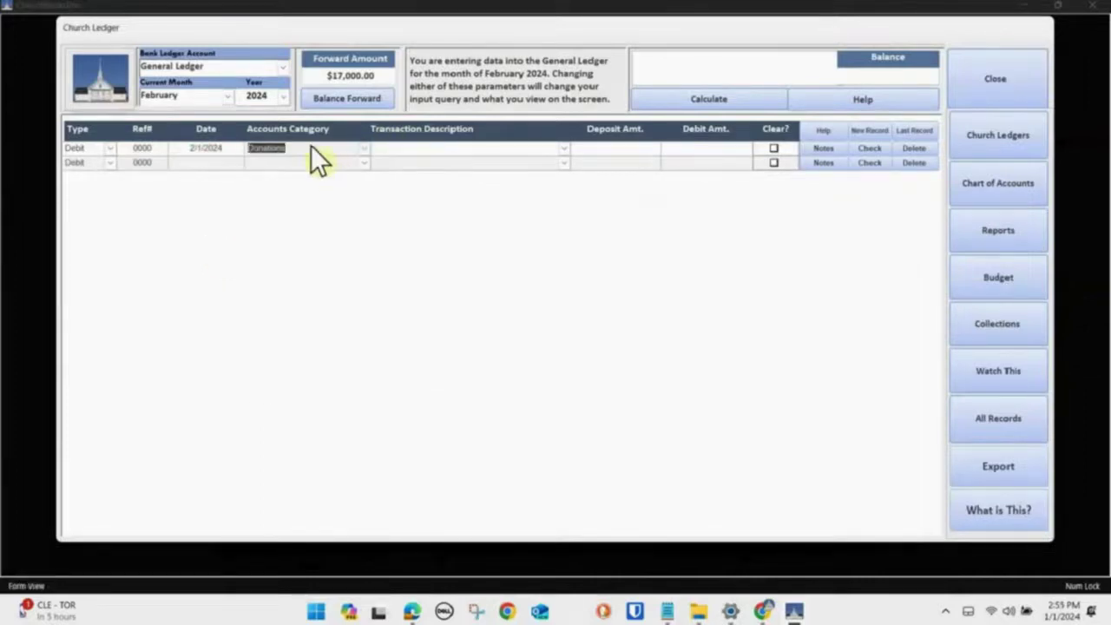
left_click(563, 147)
left_click(458, 163)
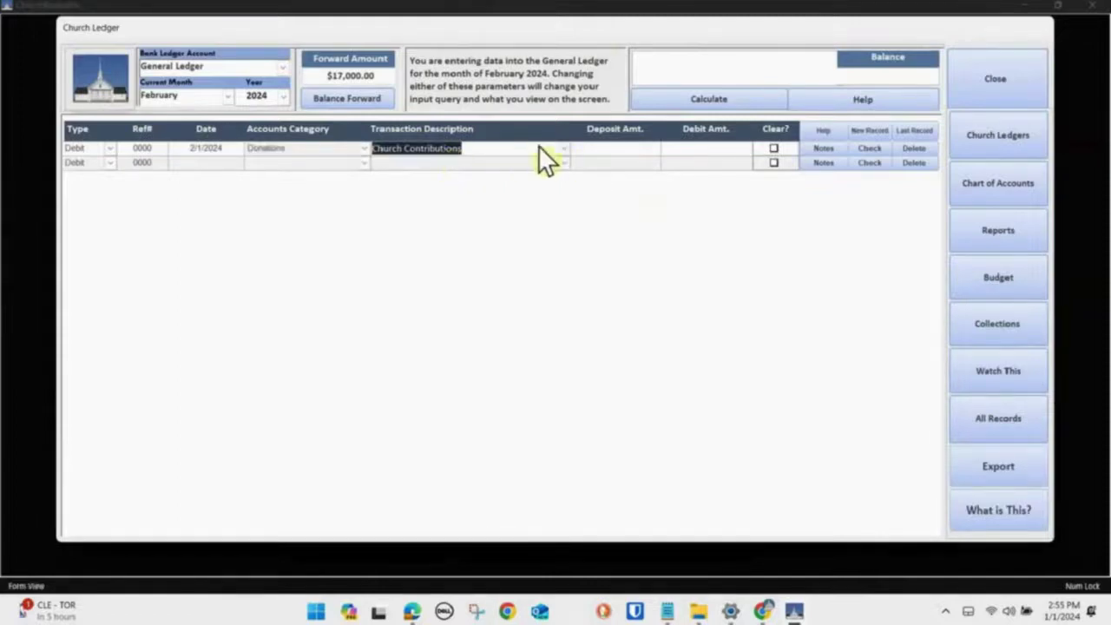
left_click(587, 145)
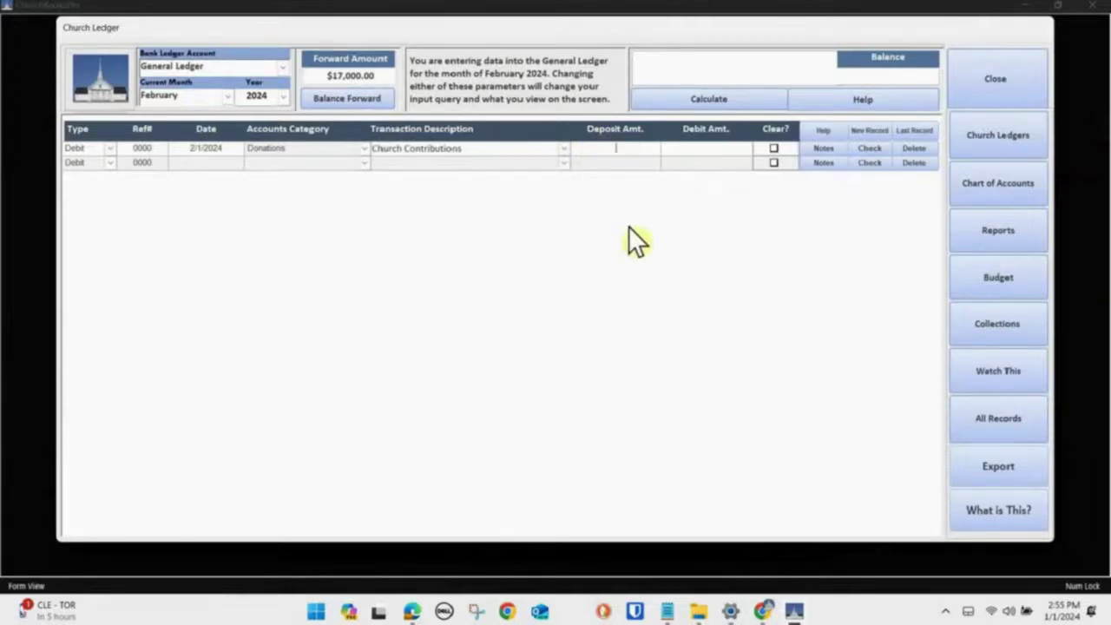
type("500")
type("0")
key("Down")
left_click(708, 98)
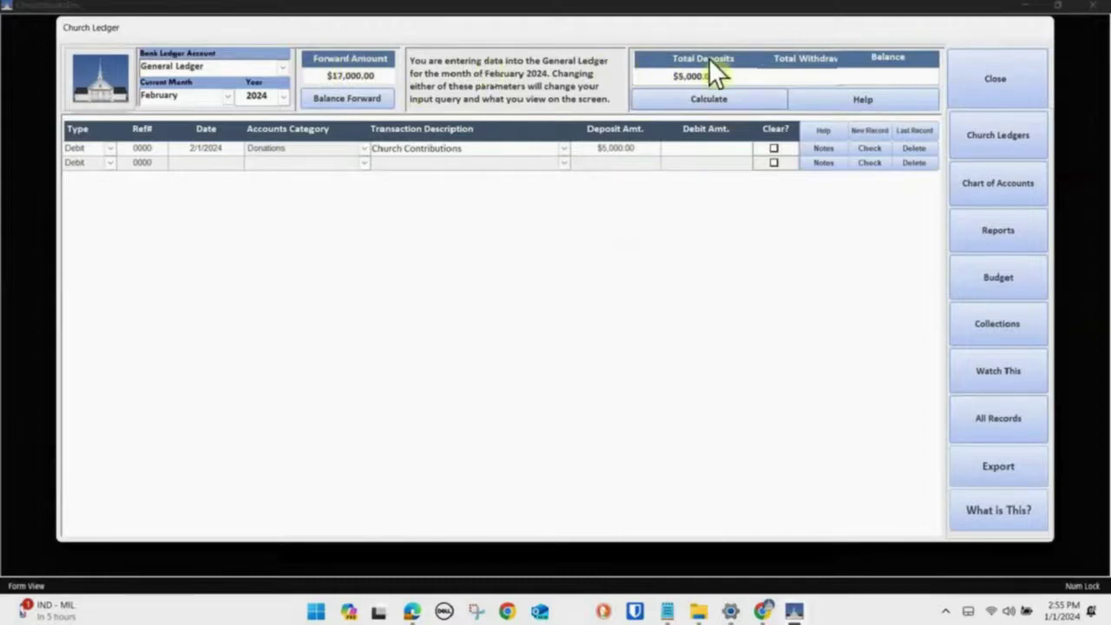
double_click(618, 148)
Start row 2 dated 2/2/2024 with category Utilities and description Electric Company
left_click(210, 162)
left_click(251, 162)
left_click(227, 251)
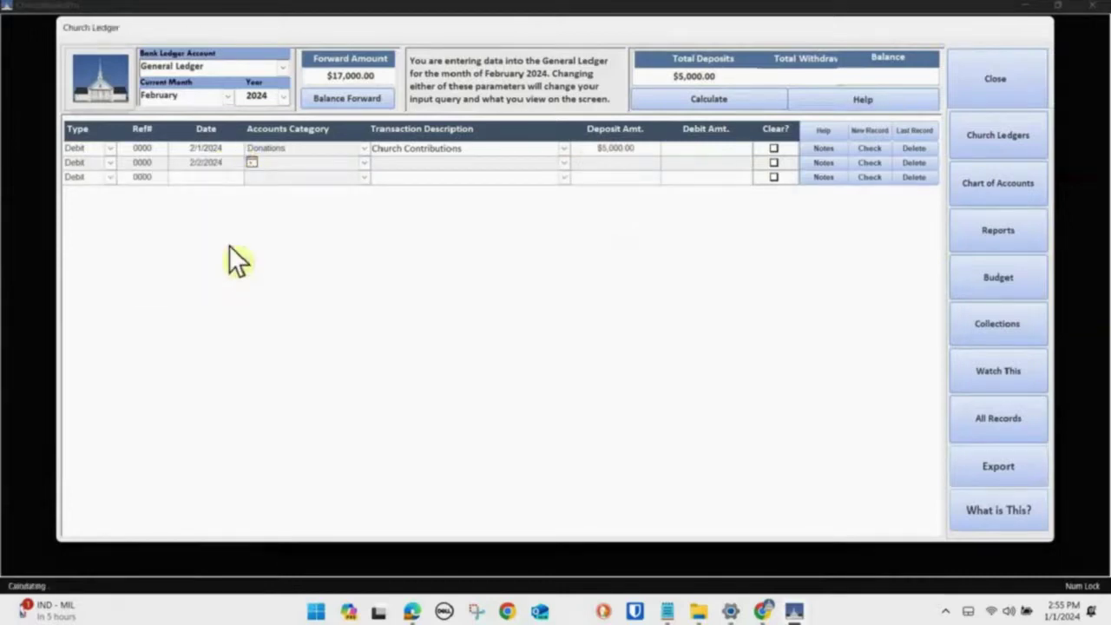
left_click(364, 163)
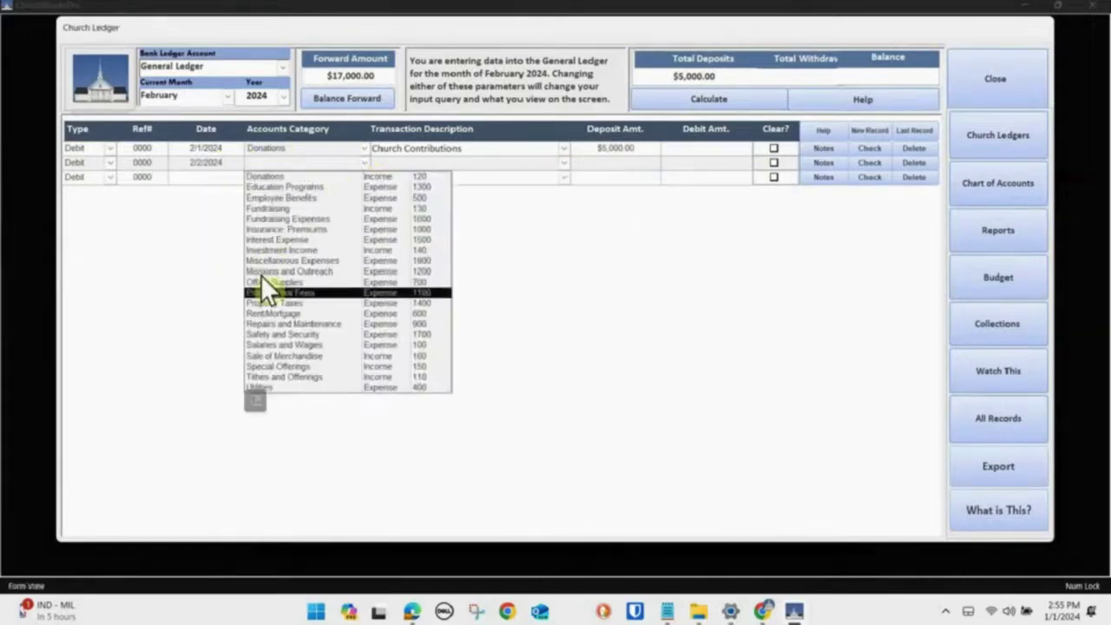
left_click(289, 387)
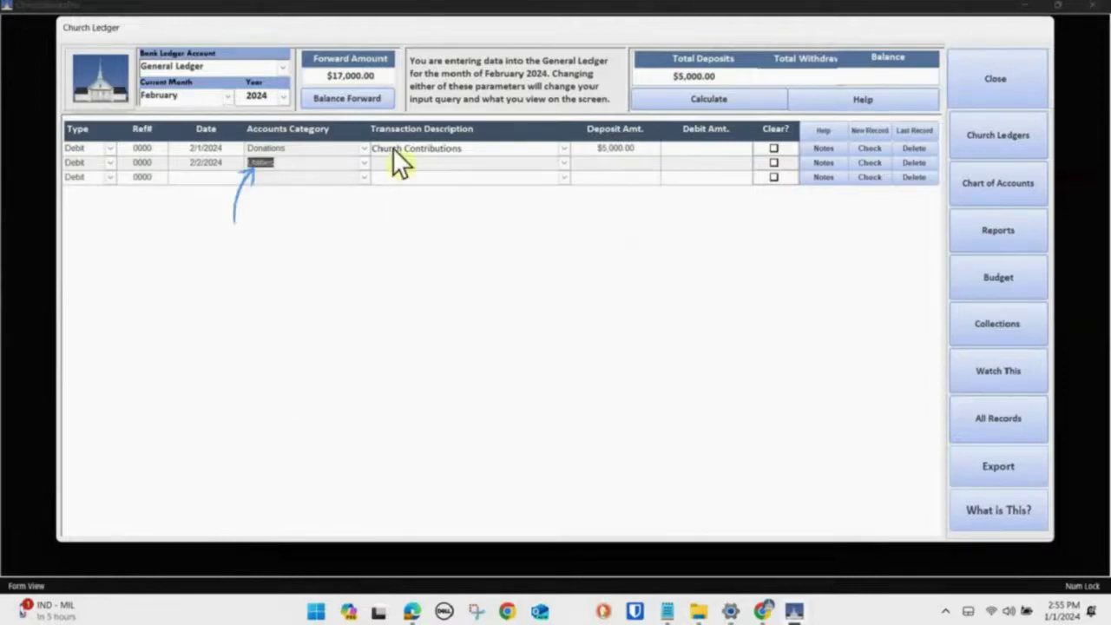
left_click(563, 162)
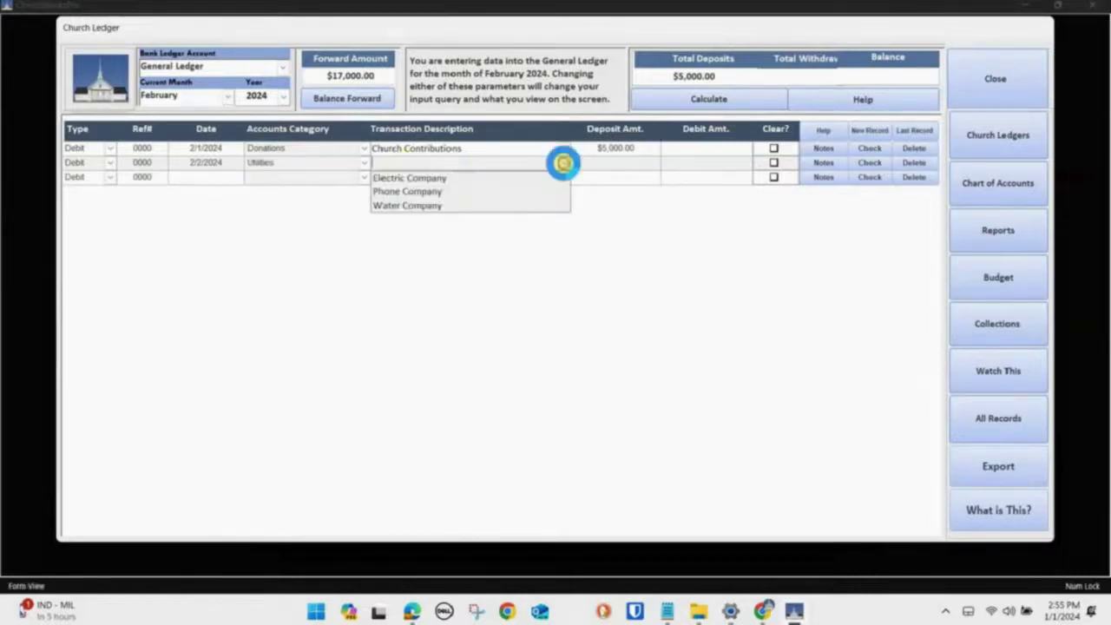
left_click(437, 178)
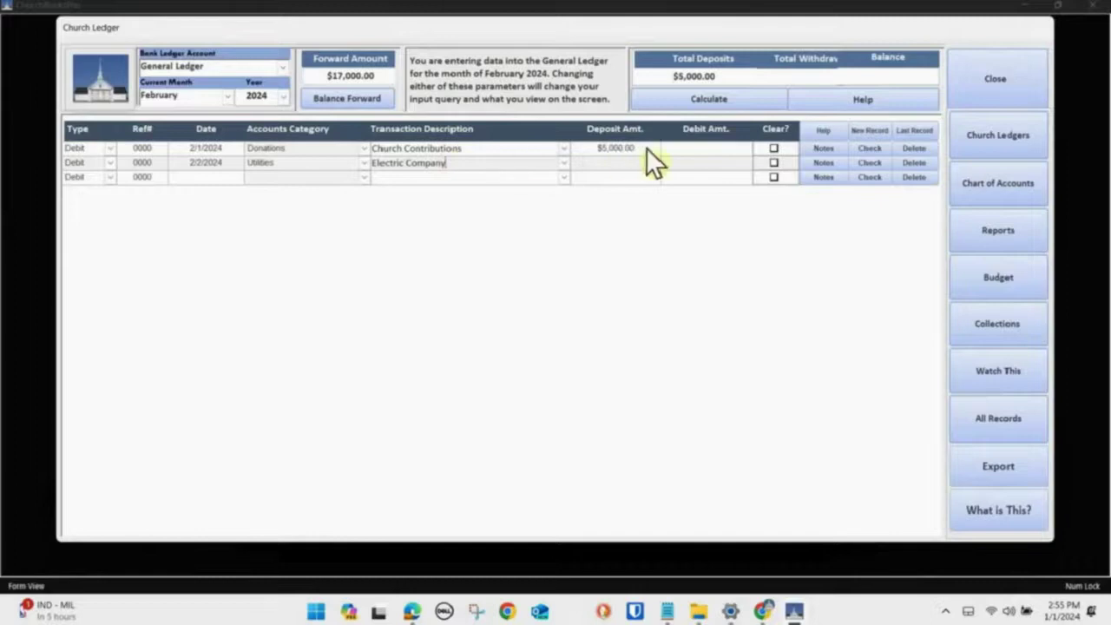
Enter a $400.00 debit and recalculate totals to a $21,600.00 balance
key("Tab")
key("Tab")
type("400")
type("0")
key("BackSpace")
key("Tab")
left_click(697, 100)
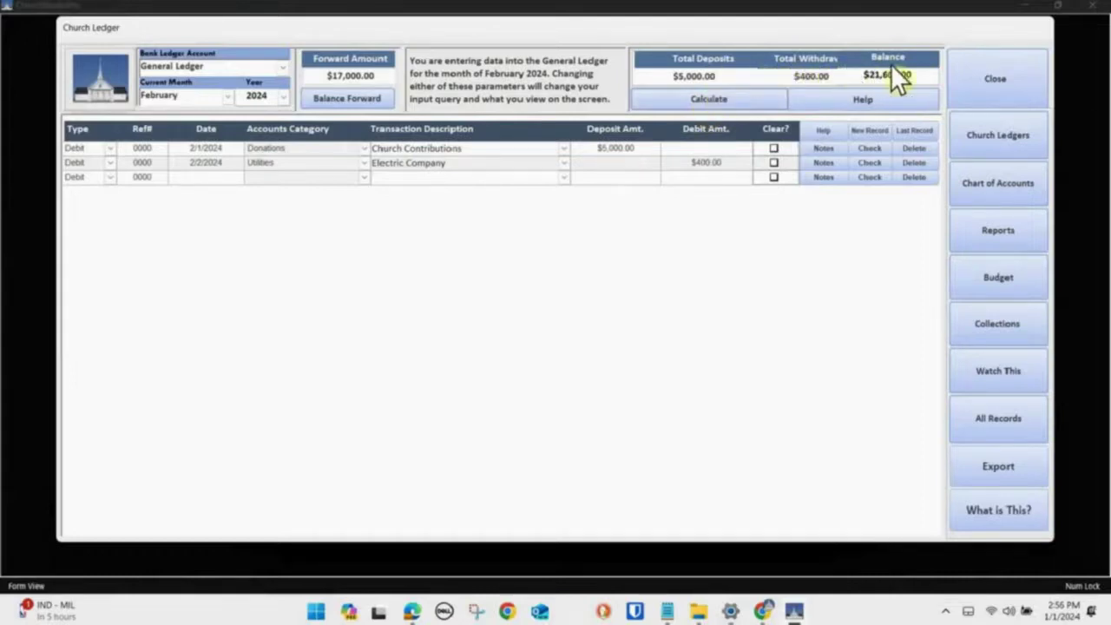
left_click(705, 102)
Check the empty March month, then return the ledger to January 2024 with its $17,288.00 balance
left_click(225, 97)
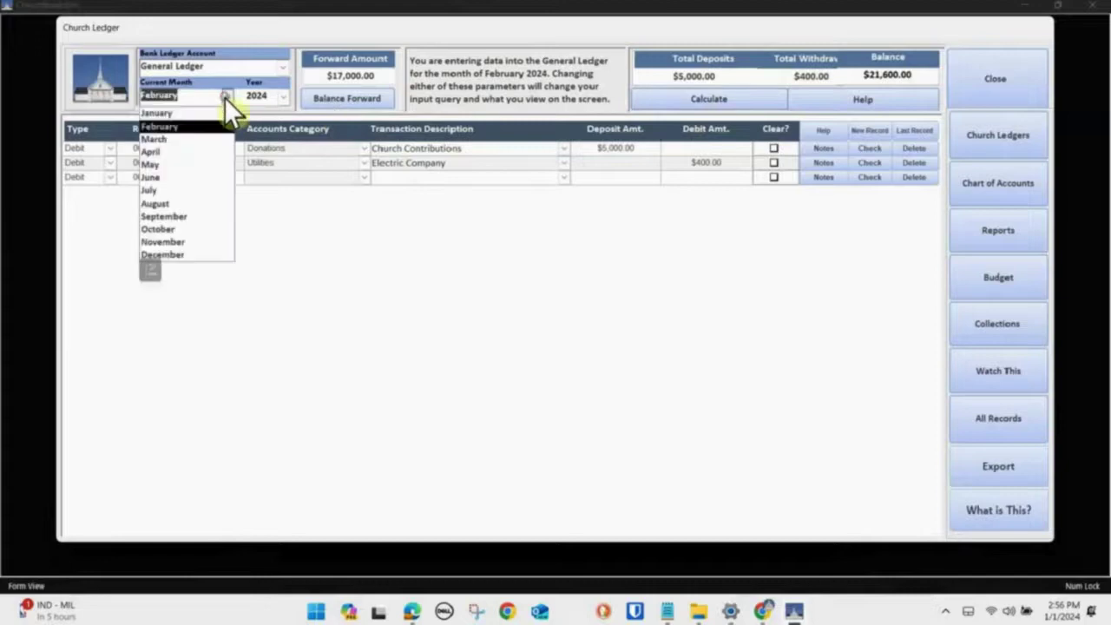
left_click(195, 140)
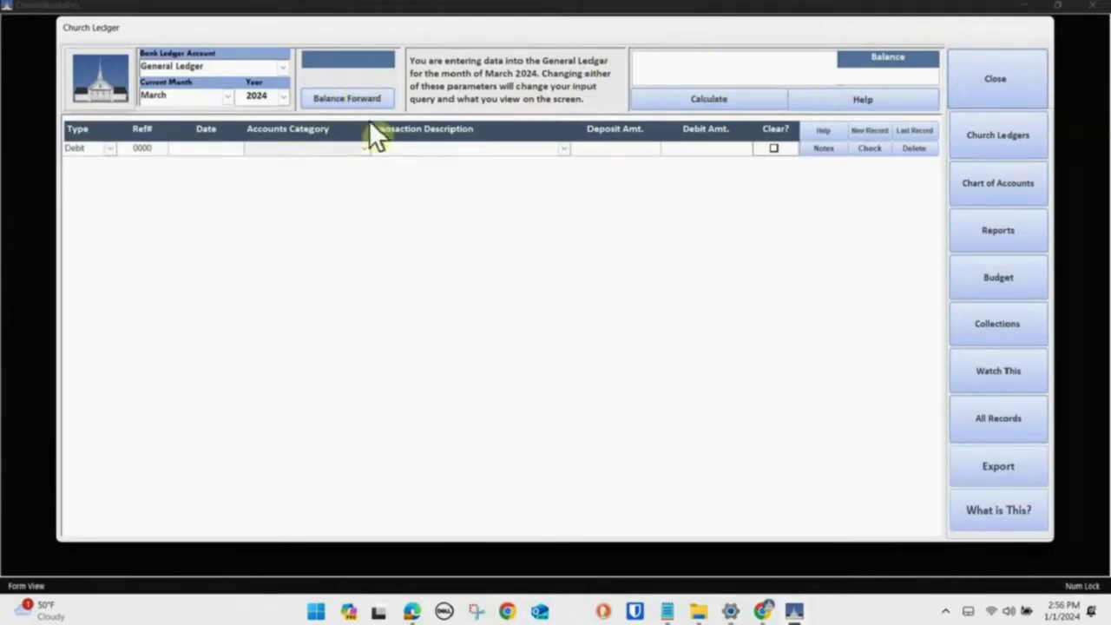
left_click(227, 97)
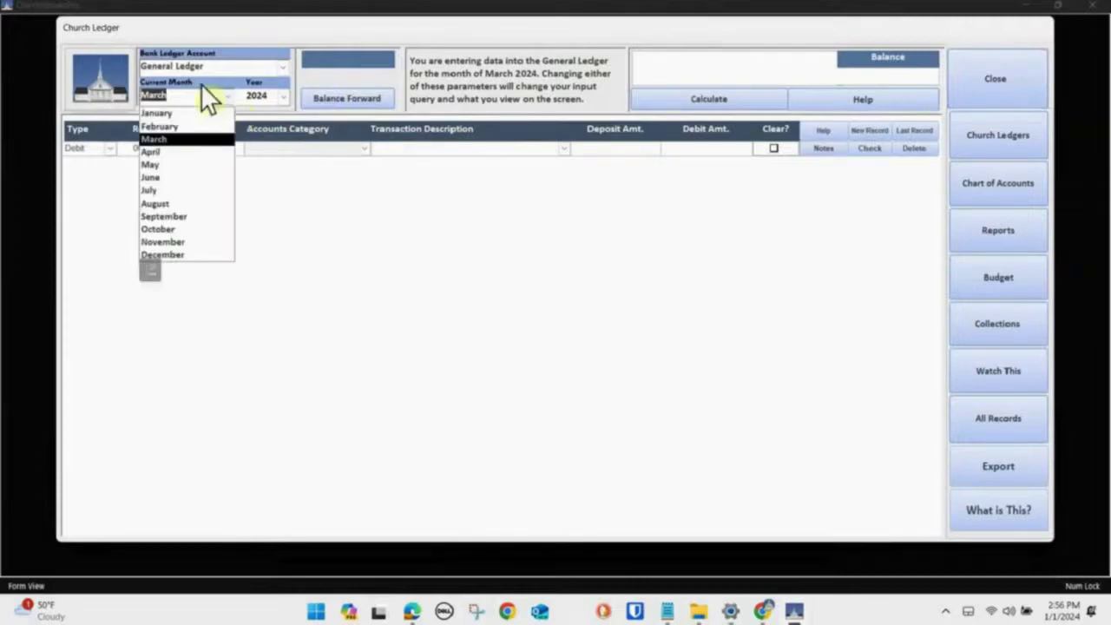
left_click(194, 114)
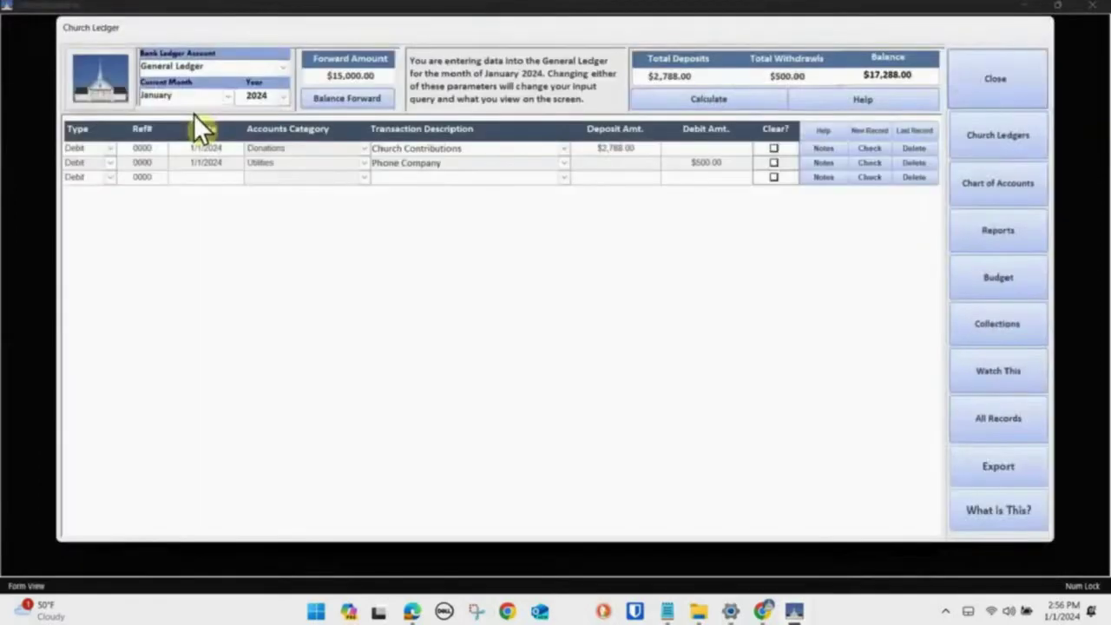